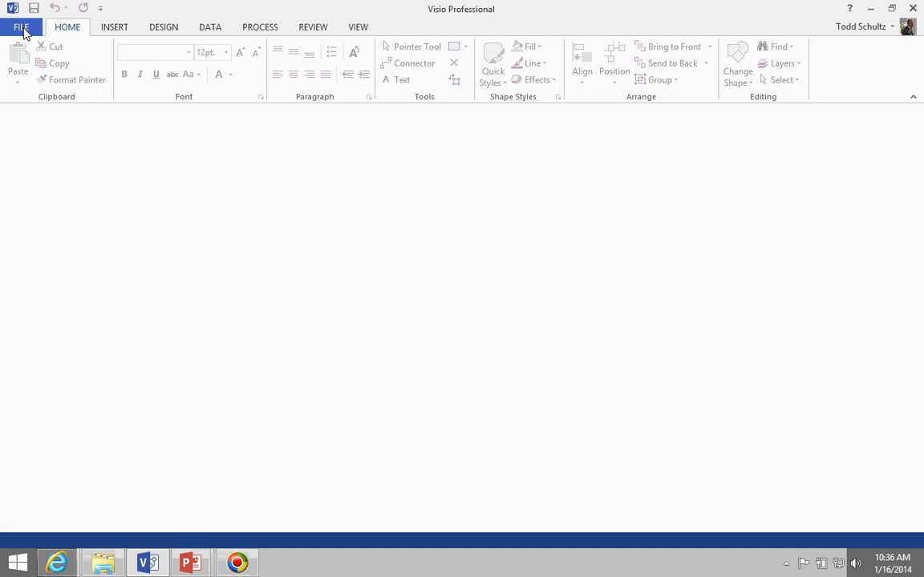
Step: Search the online templates for "gane-sarson" and create a new drawing from the Data Flow Model Diagram template in US Units
click(21, 27)
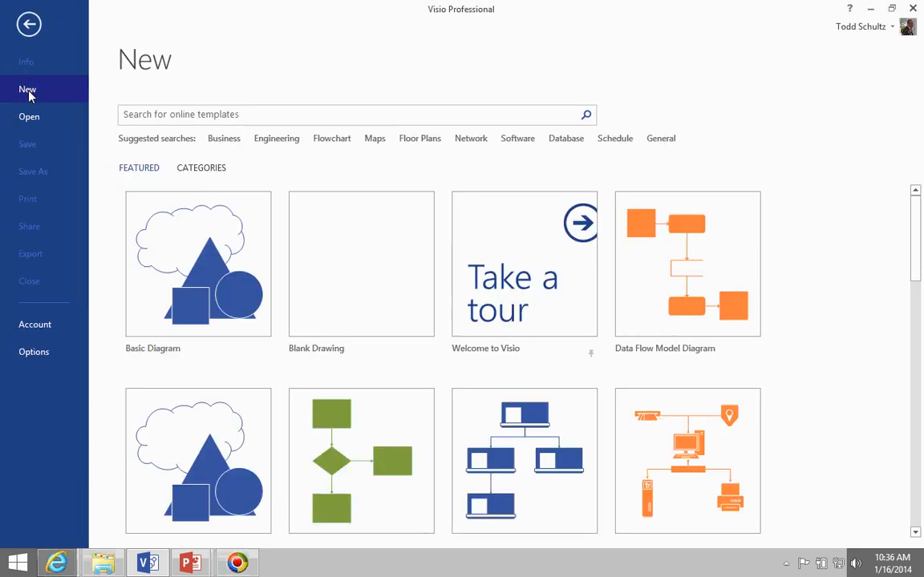
click(147, 118)
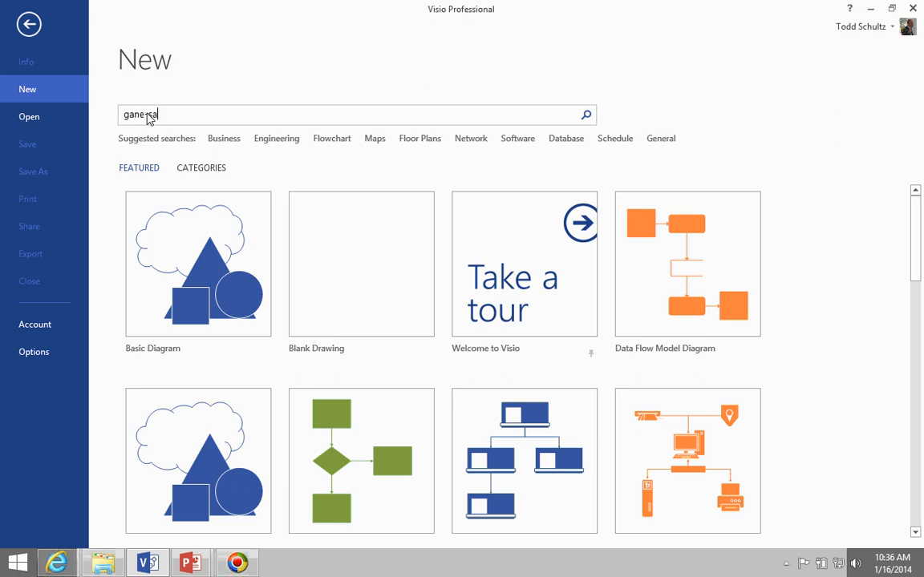
key(Return)
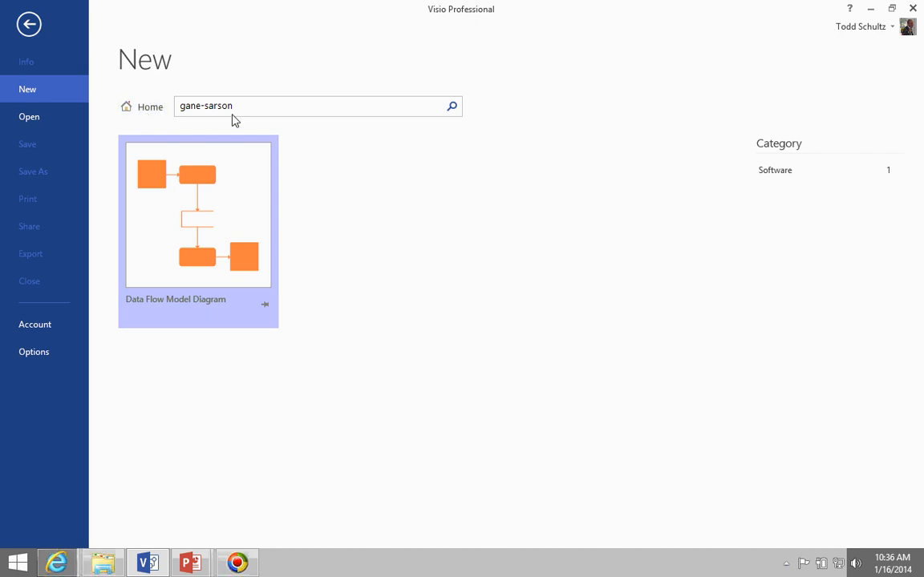
click(202, 227)
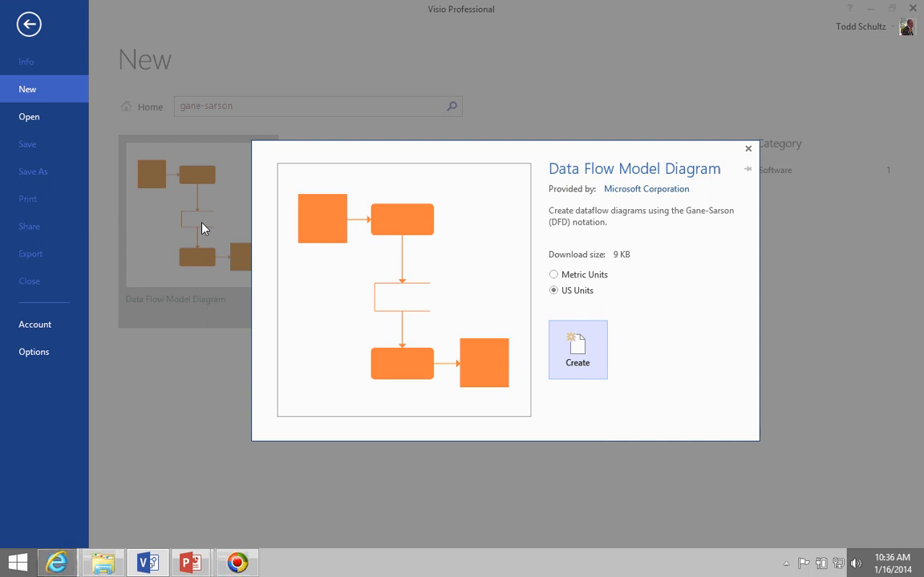
click(577, 360)
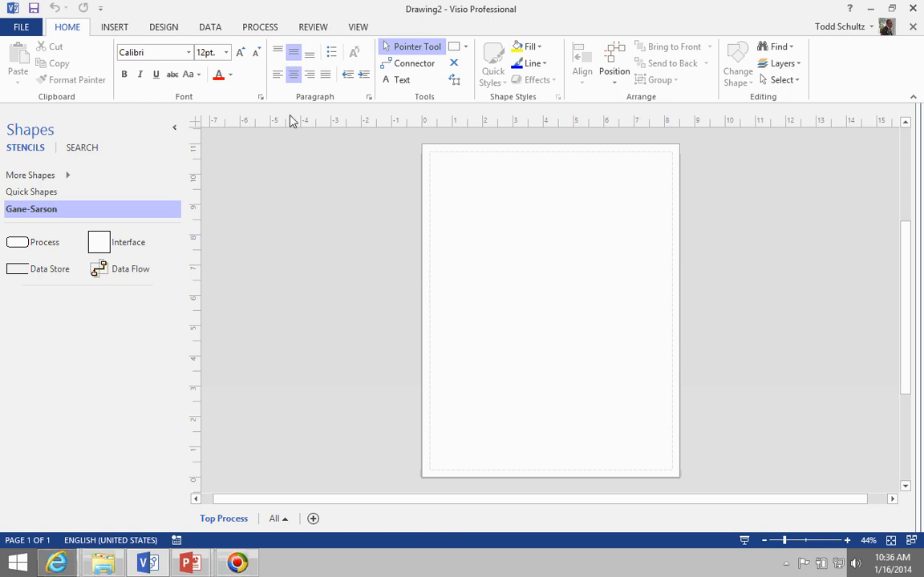
Step: Set the drawing's magnification to Page width and show the upper part of the page
click(358, 31)
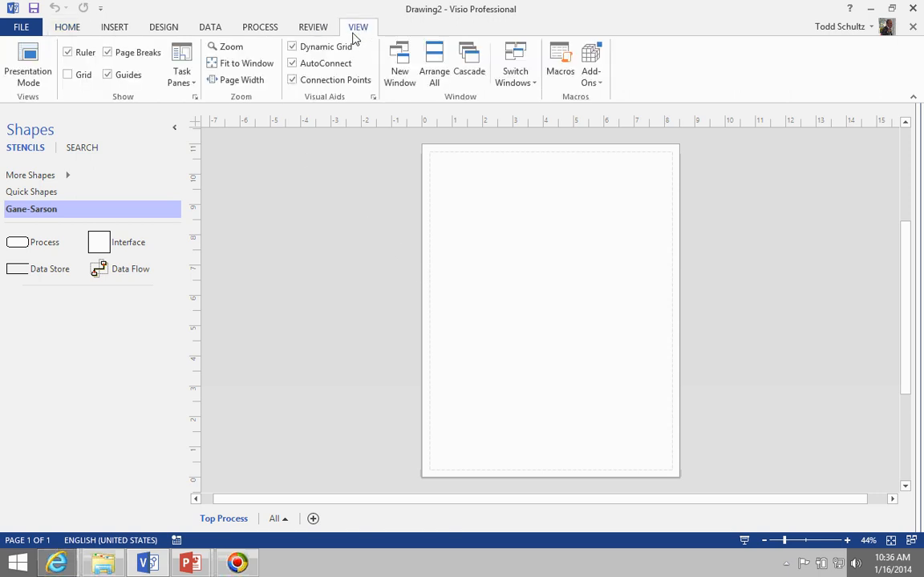
click(233, 50)
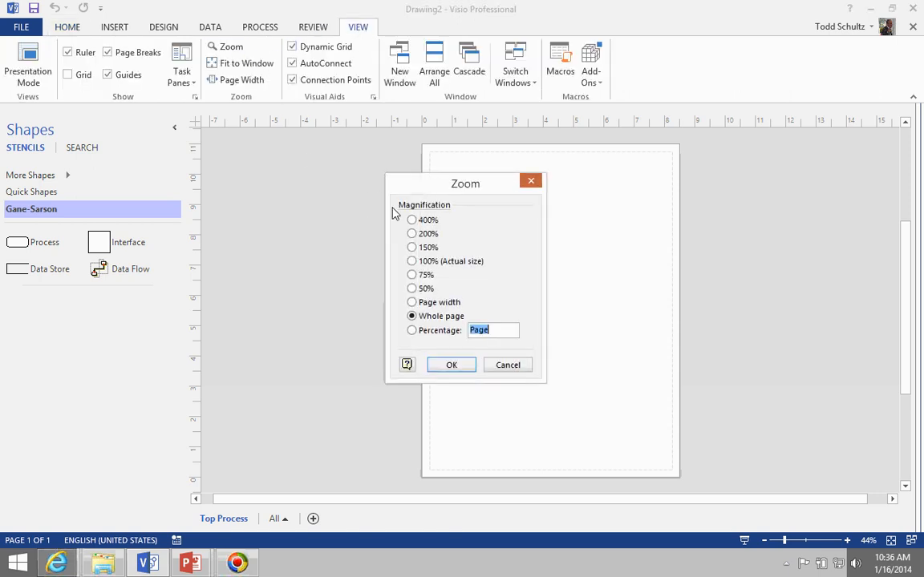
click(439, 302)
click(451, 364)
scroll(454, 367, up, 5)
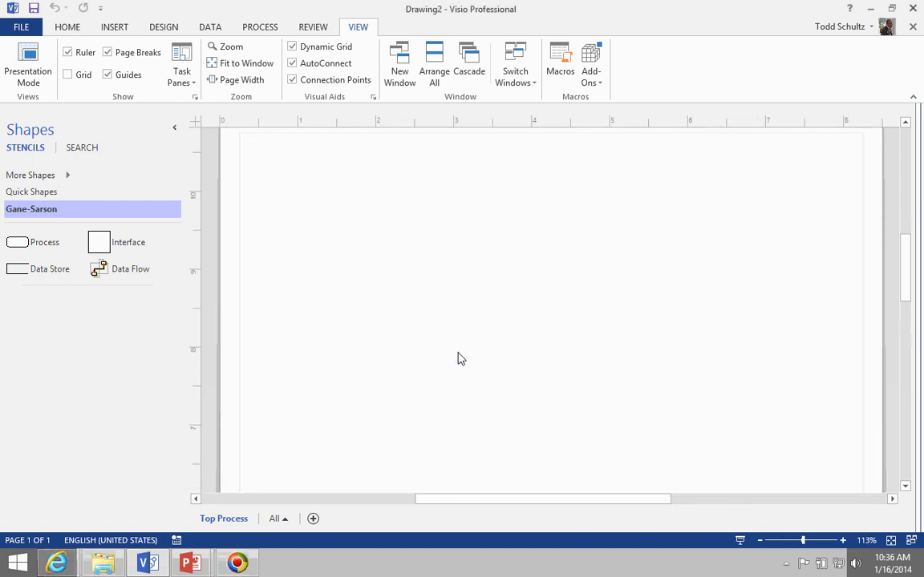
scroll(461, 358, down, 2)
Step: Add an Interface shape near the page's upper left and label it "Customer"
drag(100, 250, 381, 249)
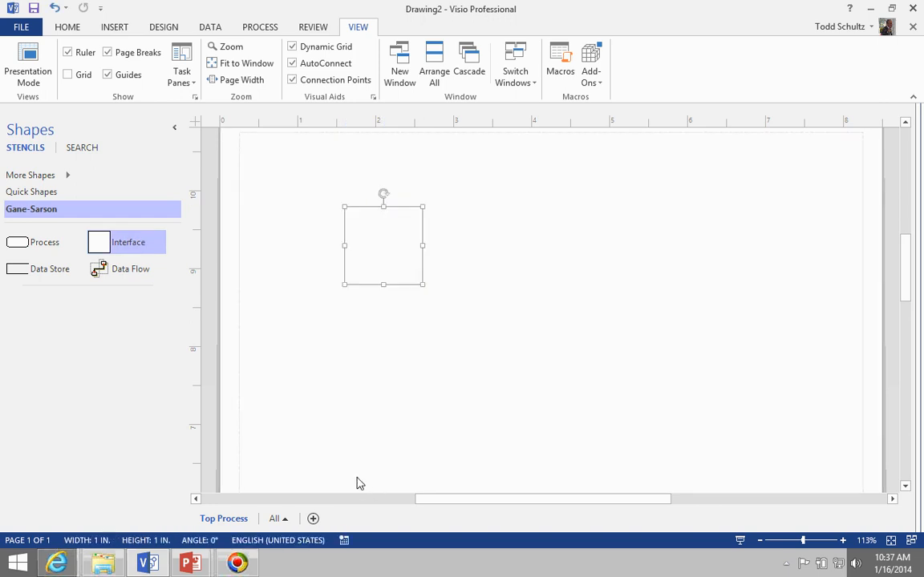
click(390, 258)
click(393, 265)
text(Customer)
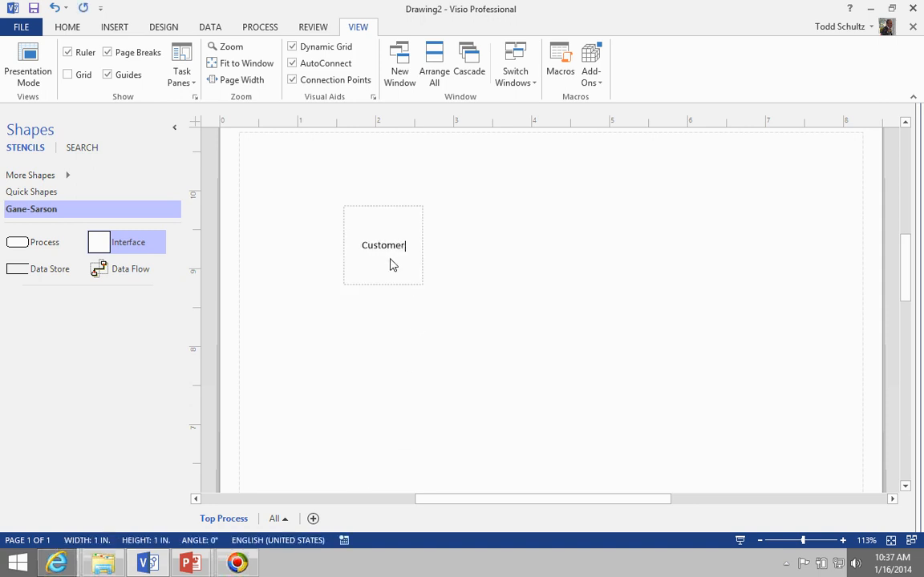
click(482, 291)
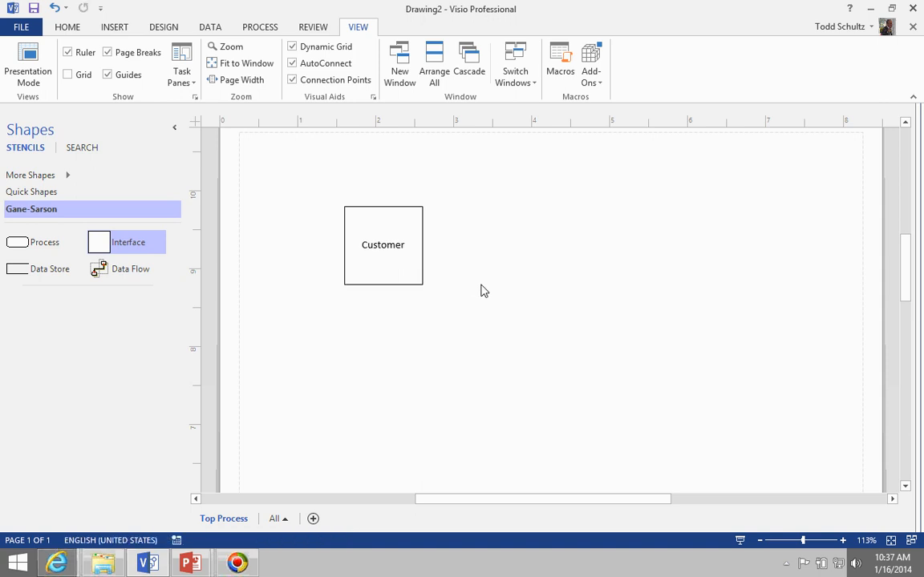
Step: Add a second Interface shape level with Customer on the page's right side and a Process shape midway below the two
drag(29, 243, 514, 342)
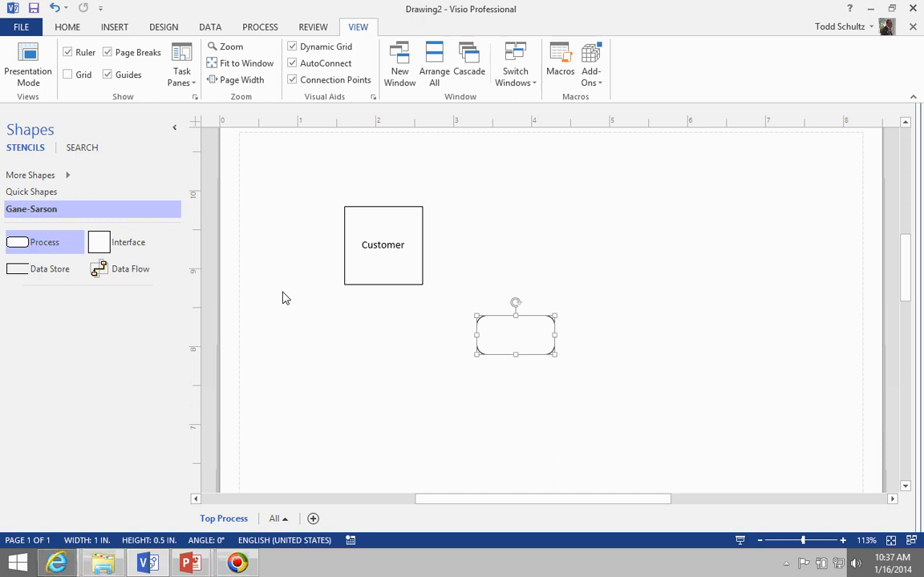
drag(109, 248, 659, 245)
mouse_move(634, 280)
mouse_down()
mouse_move(643, 284)
mouse_move(640, 270)
mouse_move(644, 290)
mouse_move(639, 277)
mouse_up()
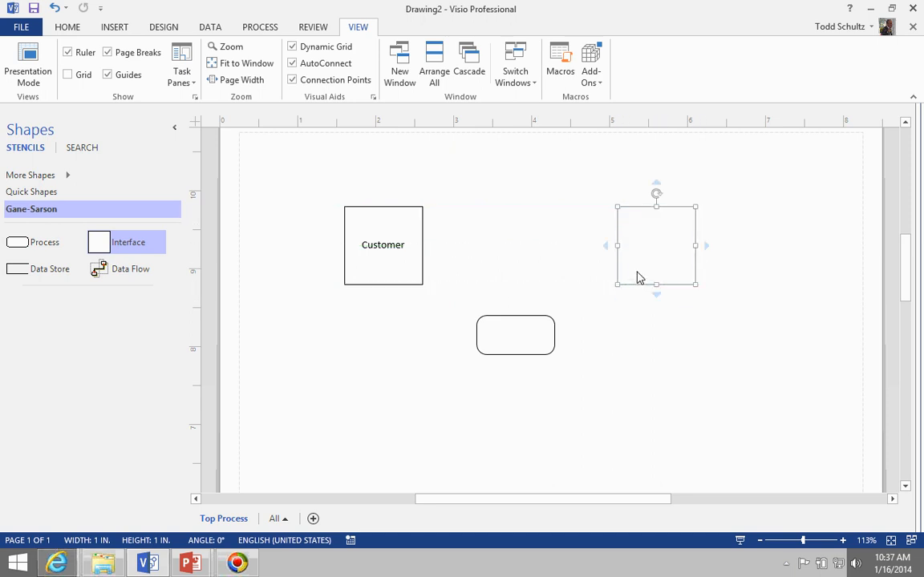
drag(530, 336, 519, 365)
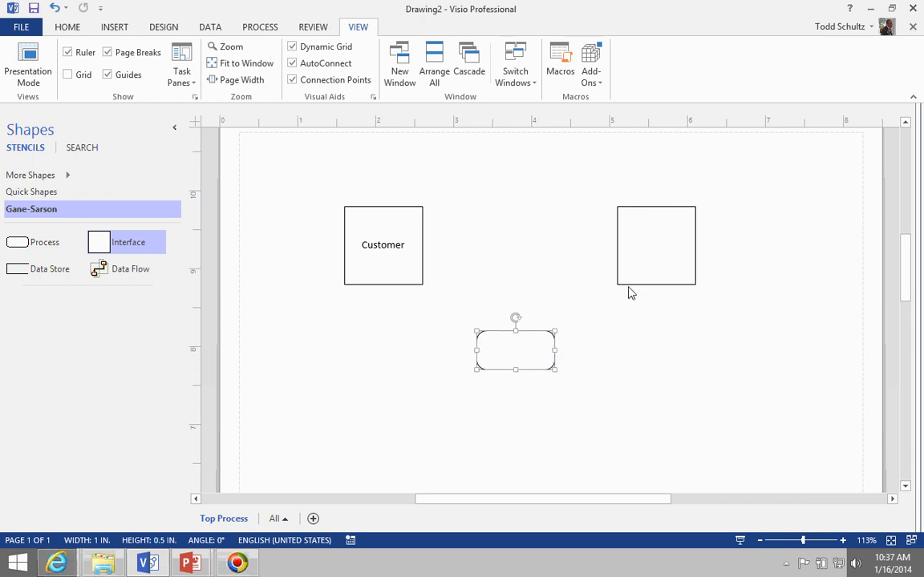
Step: Label the empty Interface shape "Bank"
click(653, 262)
text(Baml)
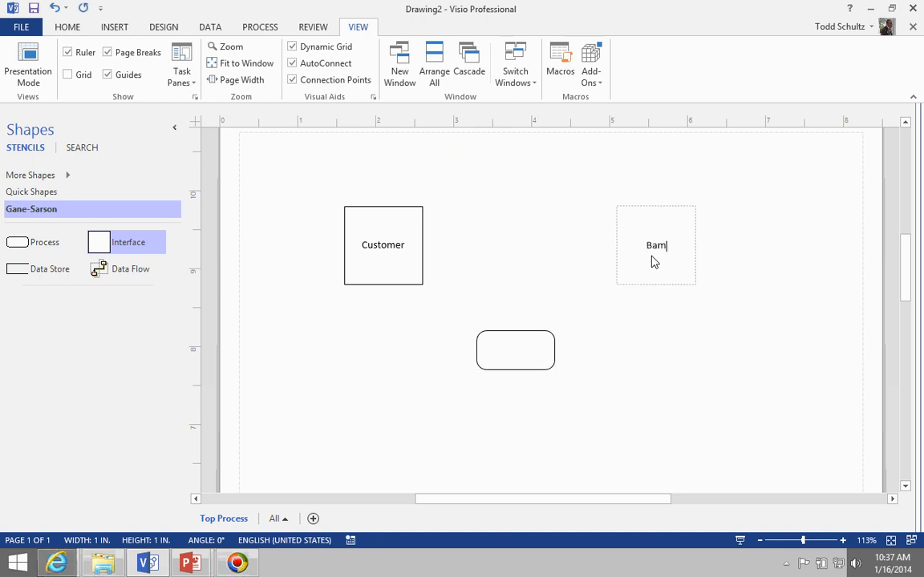
text(k)
click(585, 319)
Step: Check the context diagram in the PowerPoint slide show and label the Process shape in Visio "Cash Receipts Process"
click(527, 356)
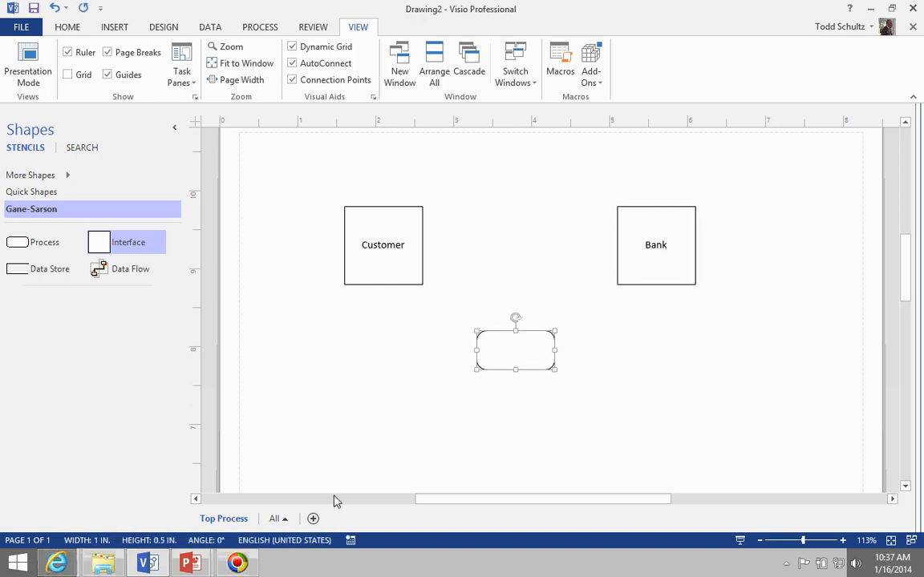
mouse_move(195, 566)
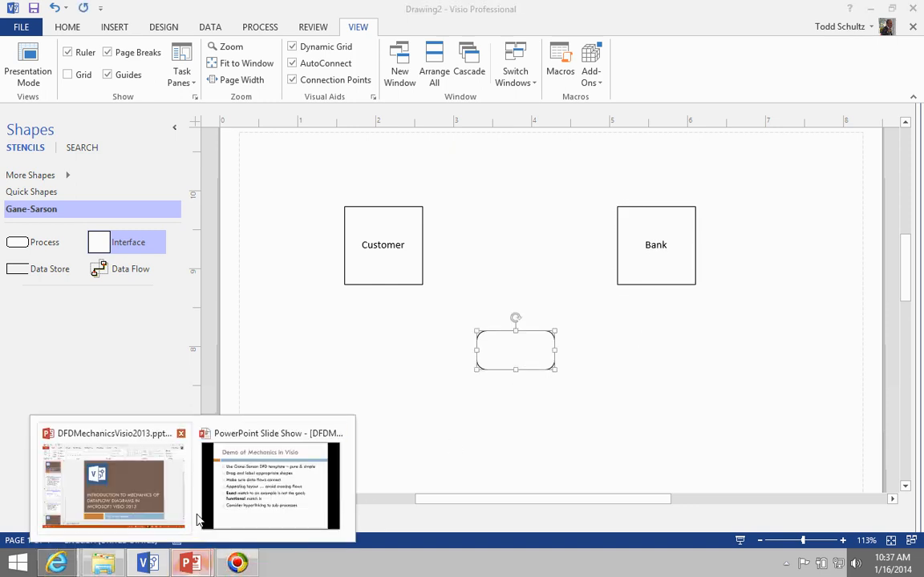
click(284, 494)
key(Left)
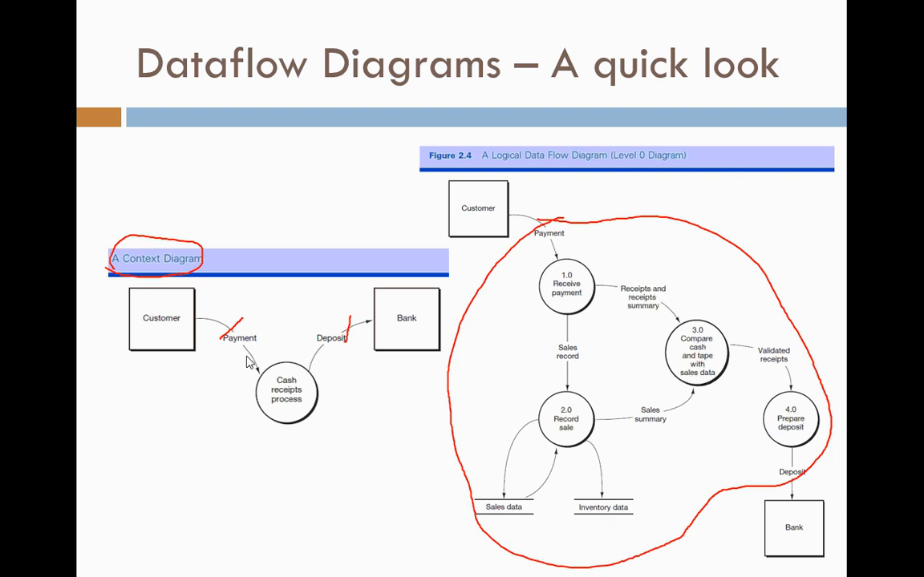
key(alt+Tab)
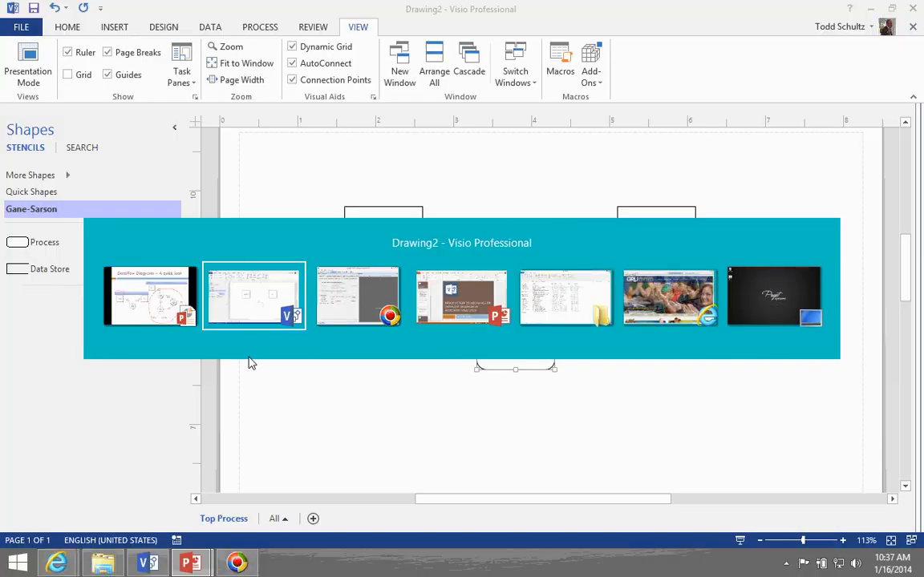
text(Cash /R)
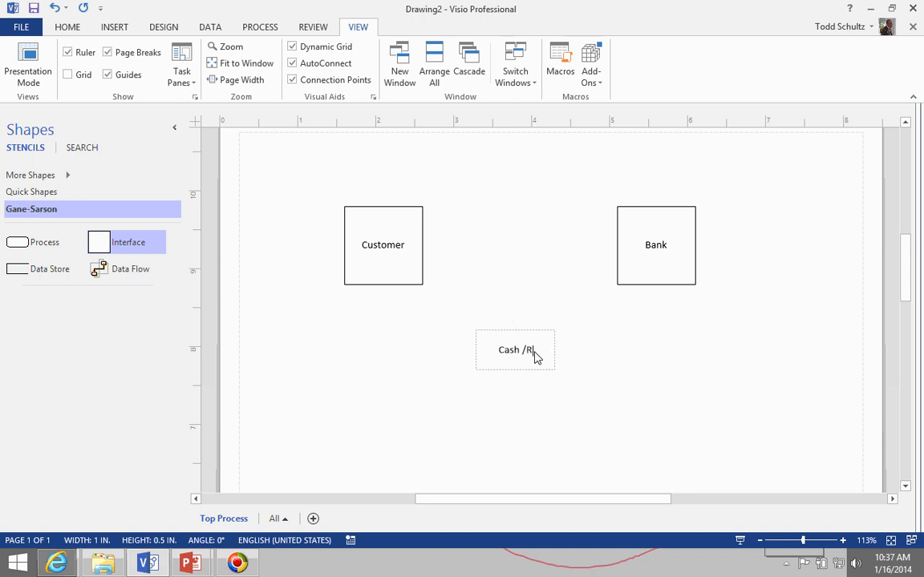
key(BackSpace)
key(BackSpace)
text(Receipts Process)
click(685, 377)
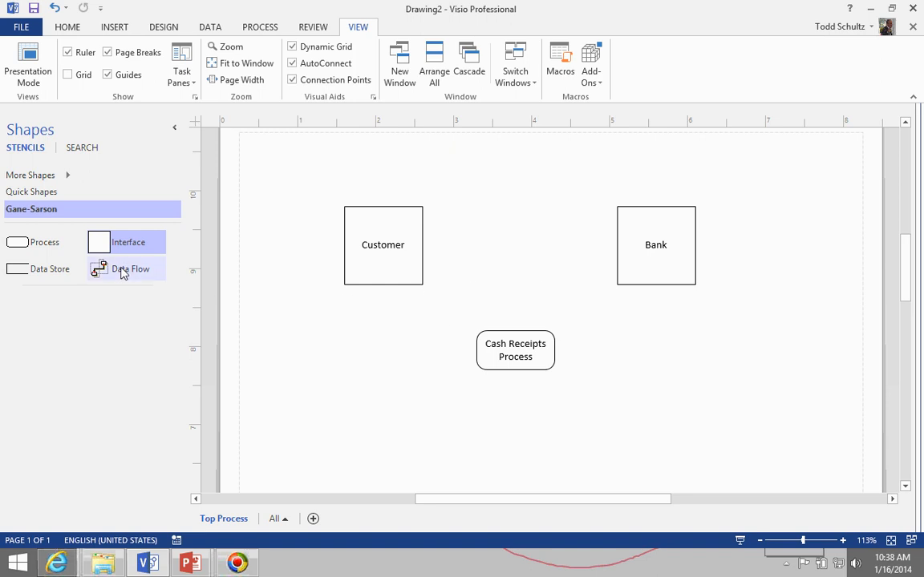
Step: Add a Data Flow connector, glue its start to the Customer shape, and move Customer farther left with the connector attached
drag(117, 274, 377, 365)
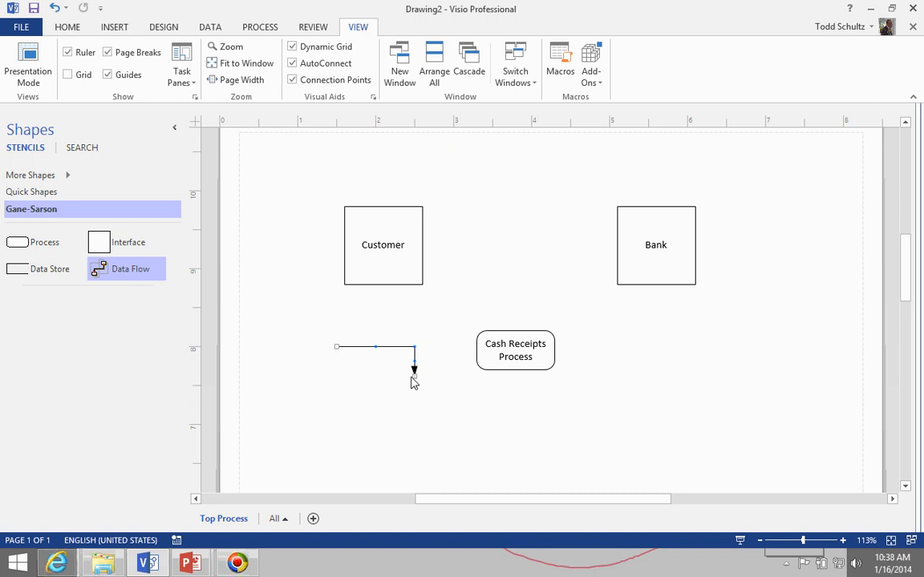
drag(336, 351, 382, 294)
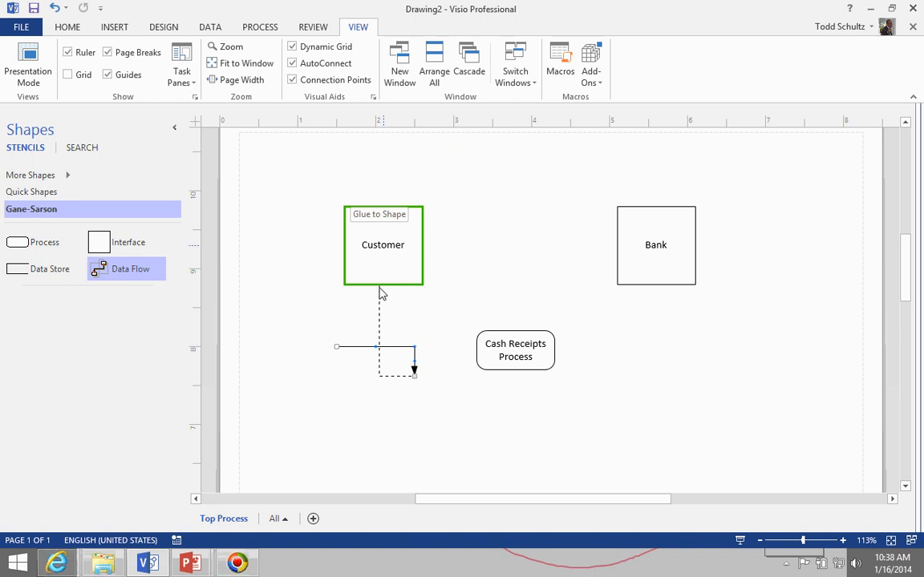
drag(381, 294, 423, 258)
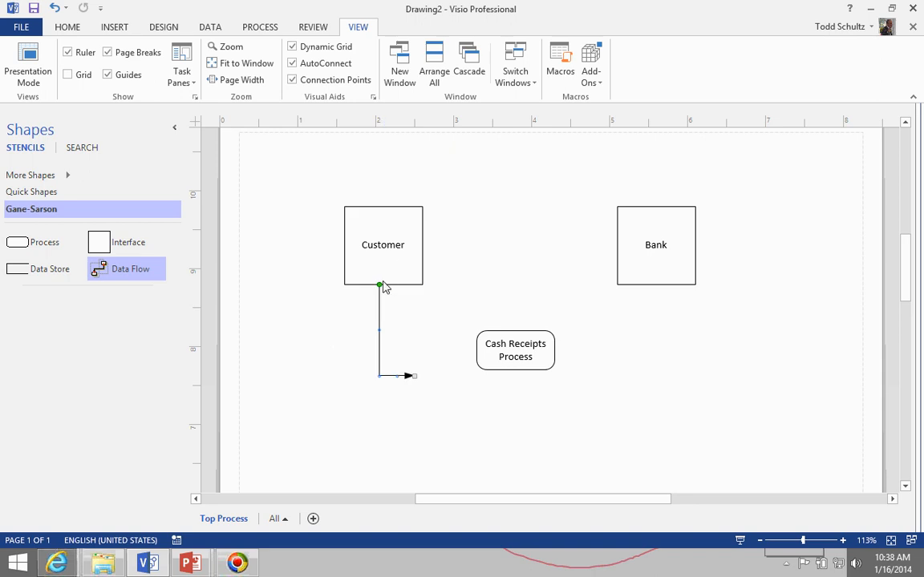
drag(379, 291, 461, 294)
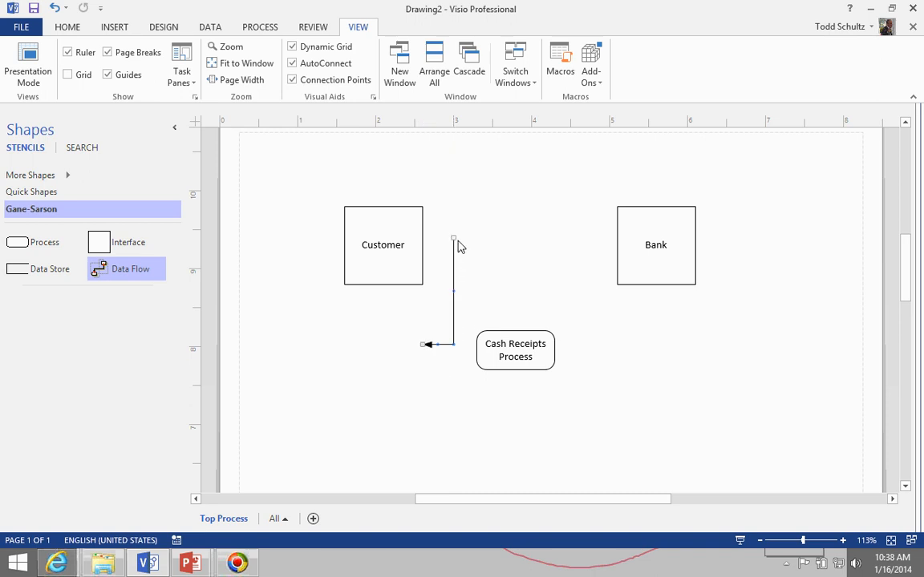
drag(454, 240, 347, 242)
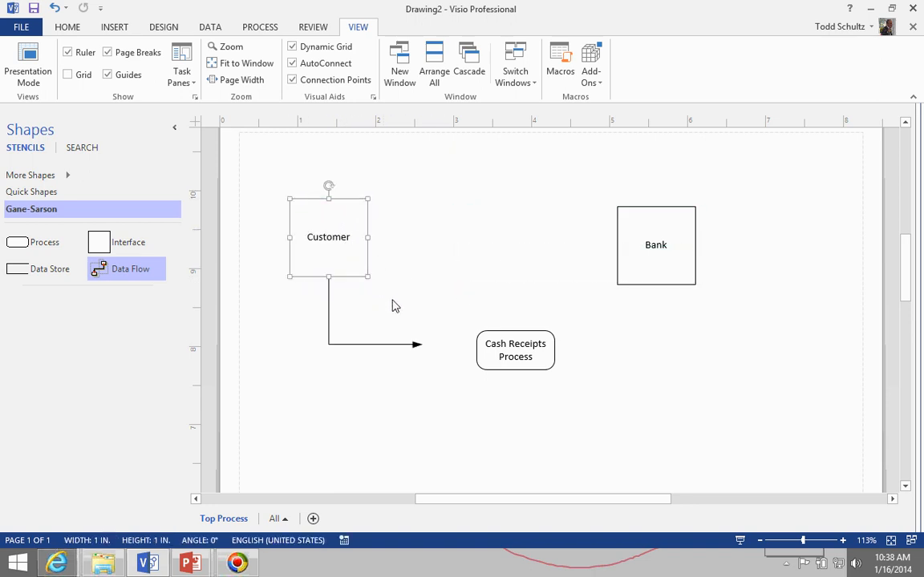
Step: Glue the connector's arrow end to the Cash Receipts Process shape and change it to a Curved Connector
click(377, 347)
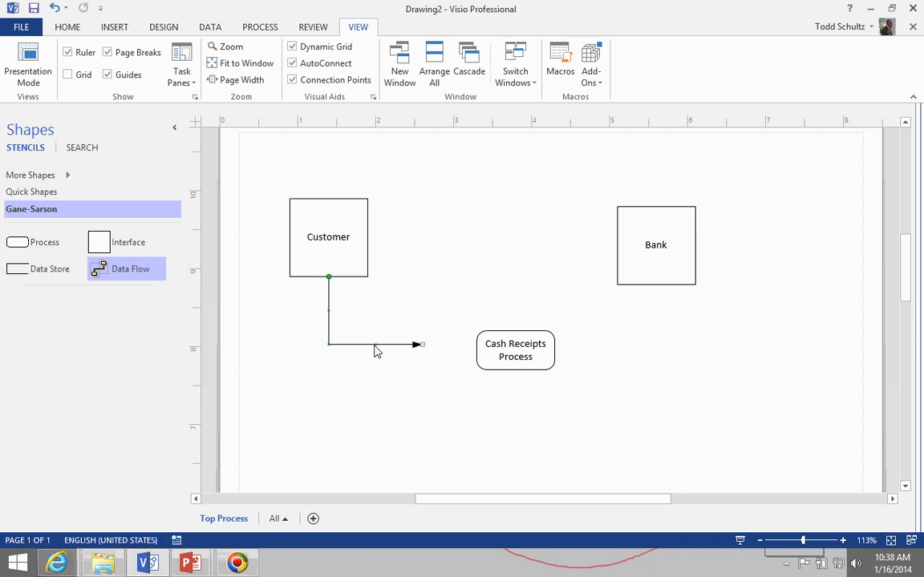
drag(425, 347, 460, 343)
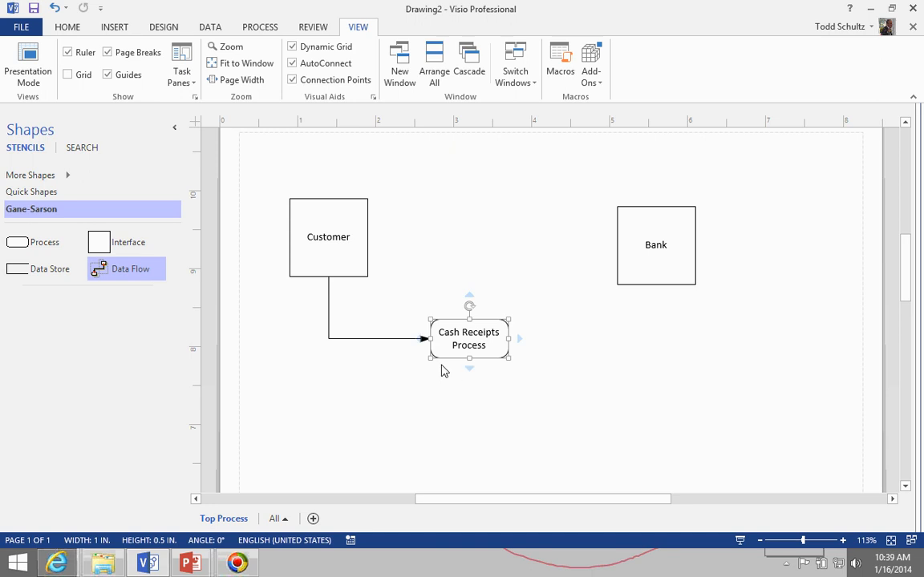
right_click(345, 343)
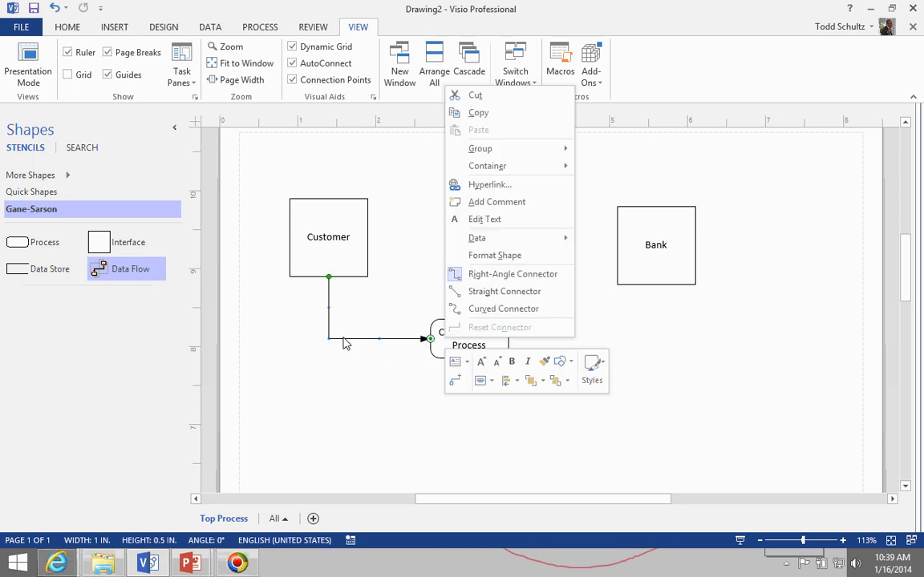
click(504, 317)
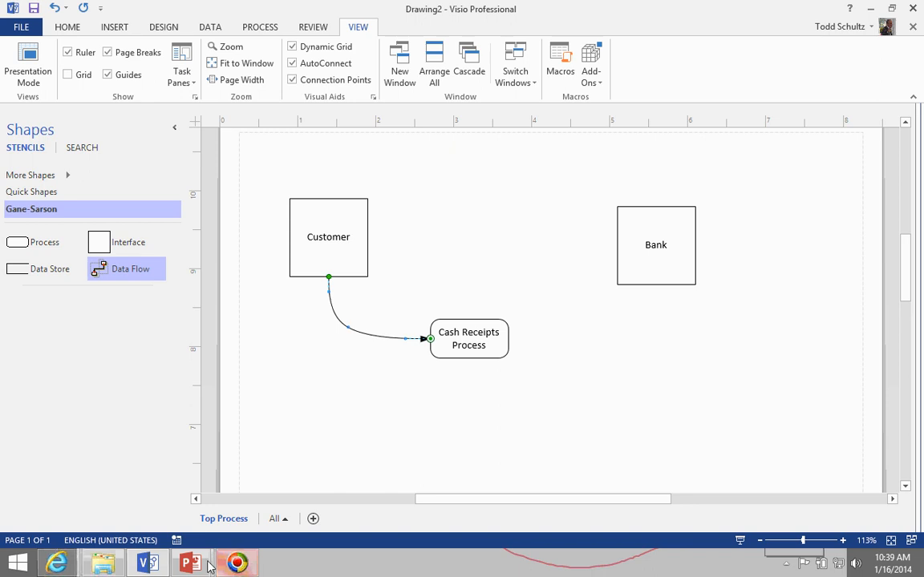
Step: Check the flow names in the PowerPoint context diagram and label the connector from Customer in Visio "Payment"
mouse_move(191, 566)
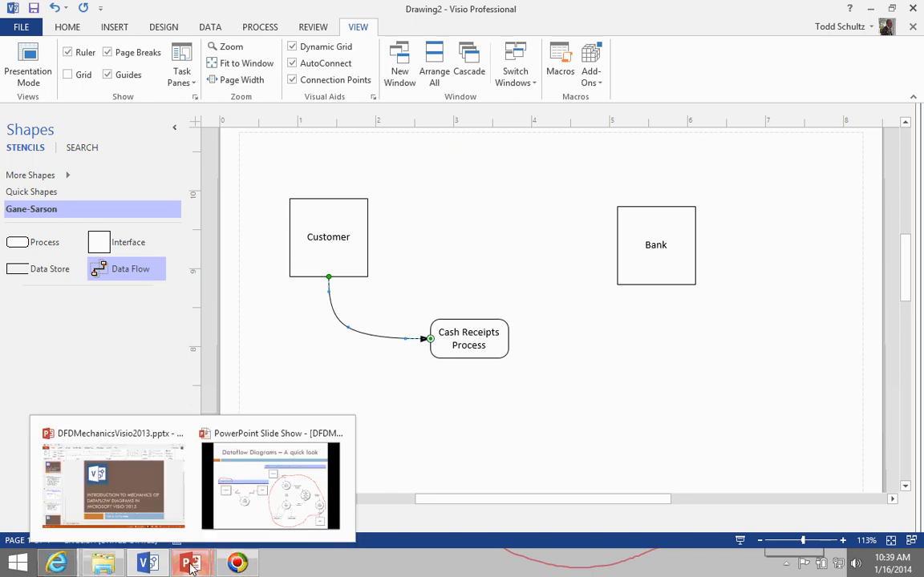
click(247, 523)
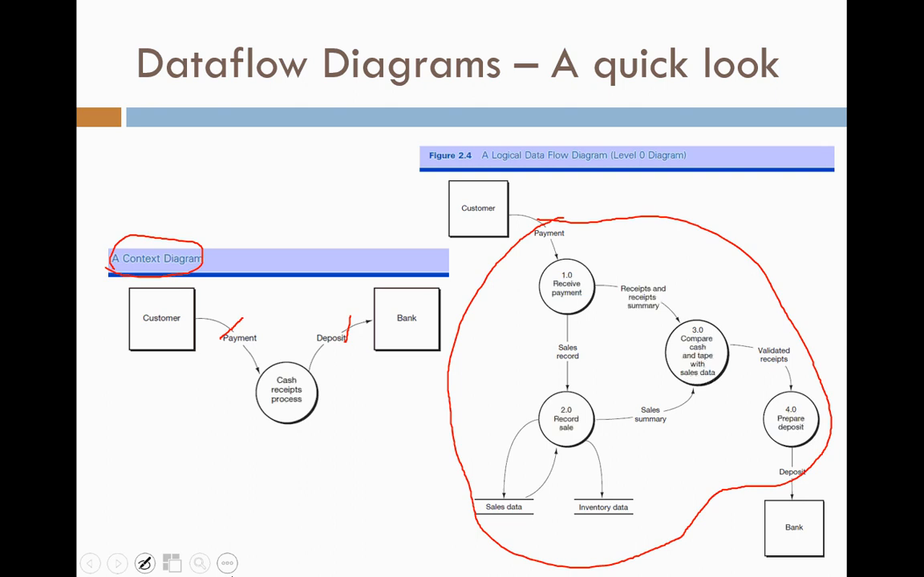
key(alt+Tab)
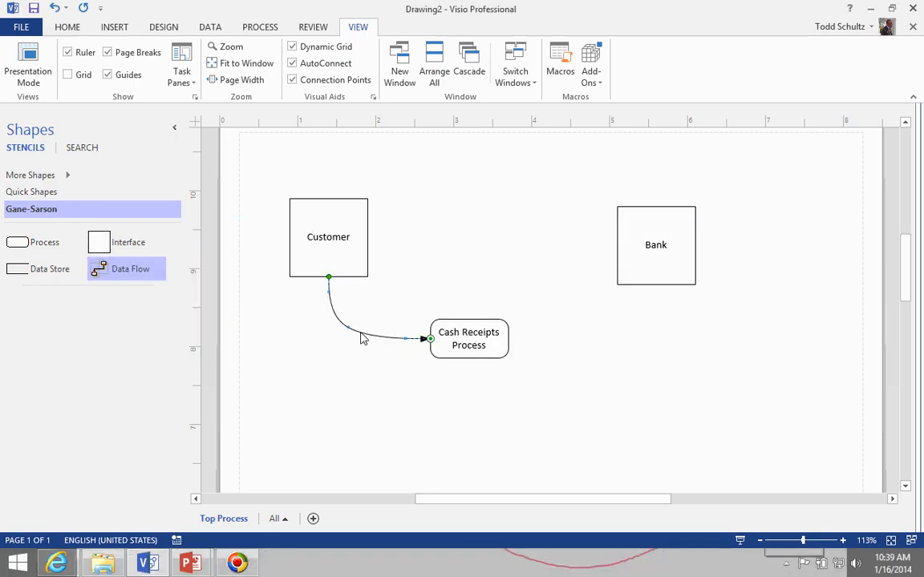
text(Payment)
click(426, 400)
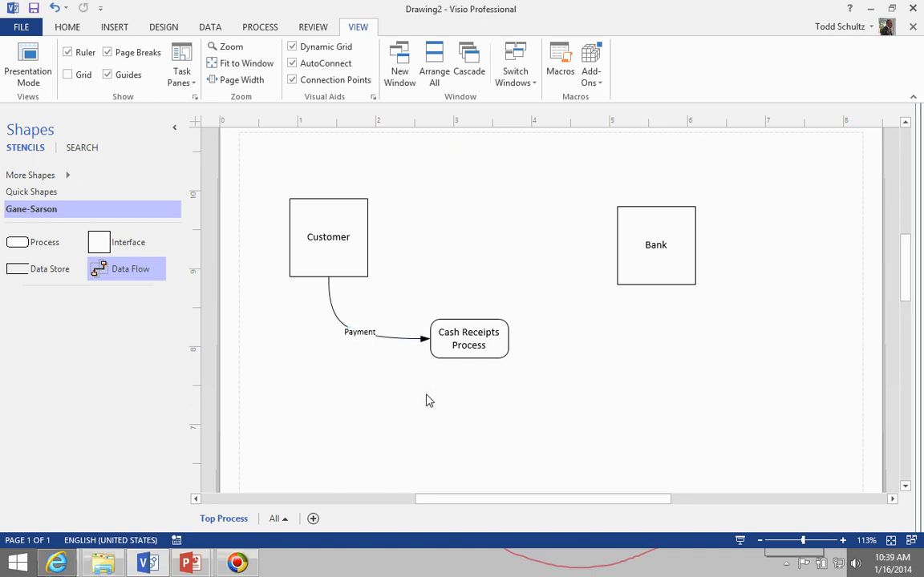
Step: Connect Cash Receipts Process to the underside of Bank with a Data Flow, set it to Curved Connector and label it "Deposit"
drag(472, 296, 550, 295)
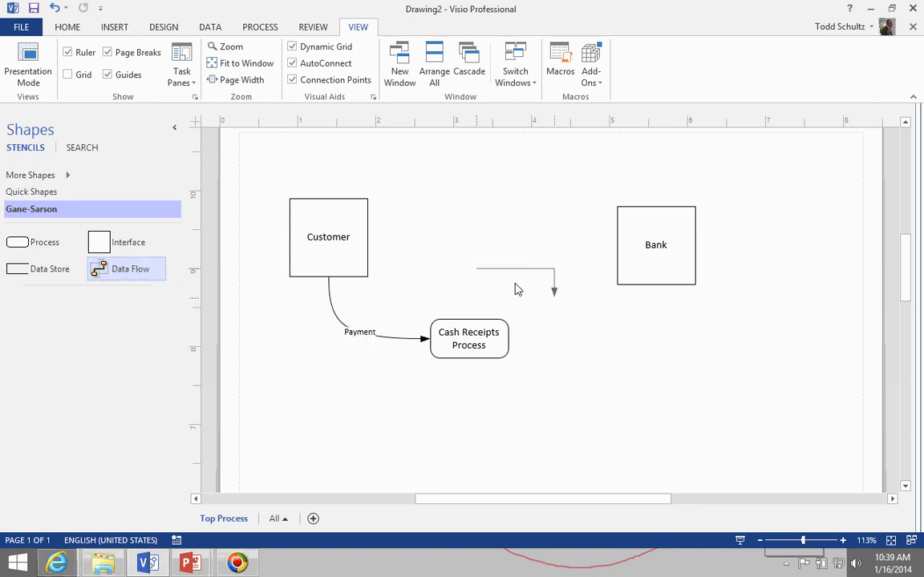
drag(478, 270, 509, 340)
drag(553, 303, 656, 285)
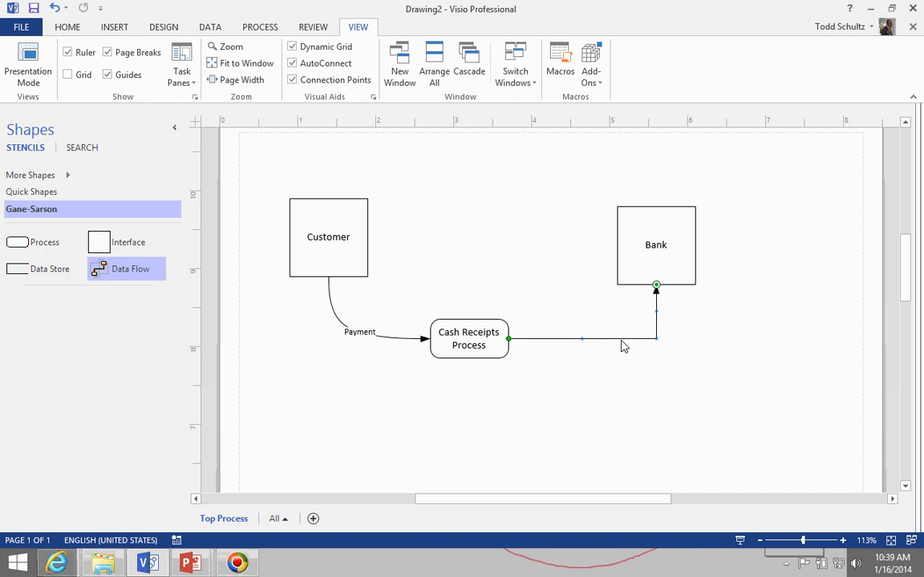
right_click(623, 344)
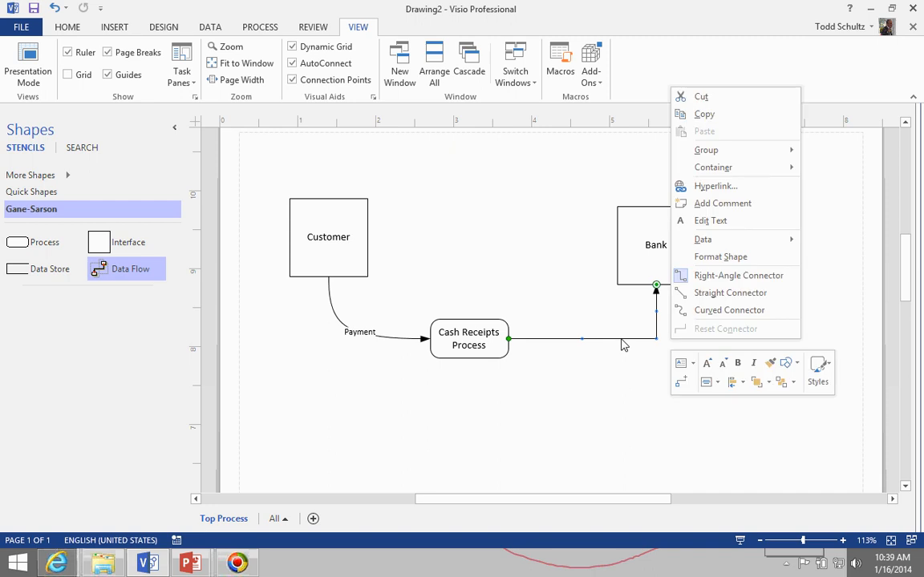
click(724, 310)
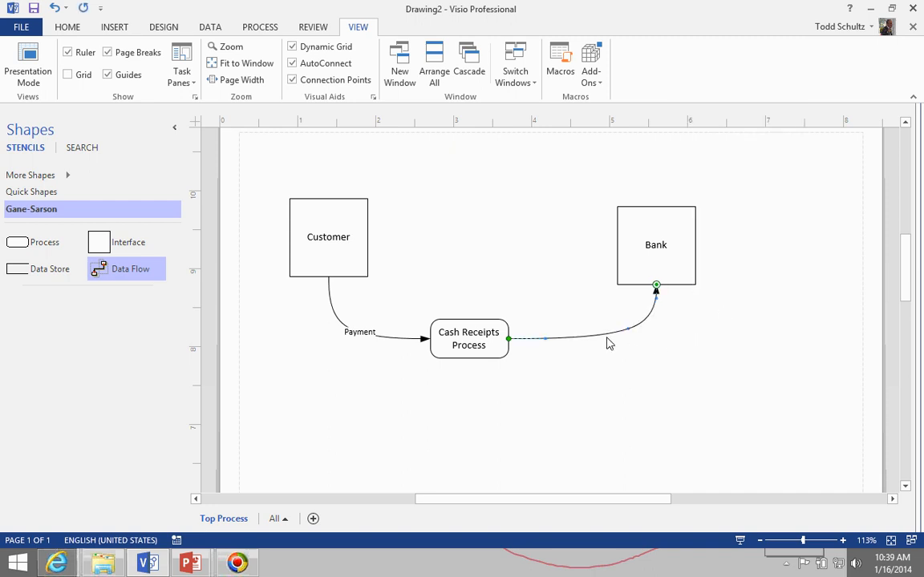
text(Deposit)
click(633, 374)
Step: Rename the Top Process page to "Context"
right_click(219, 523)
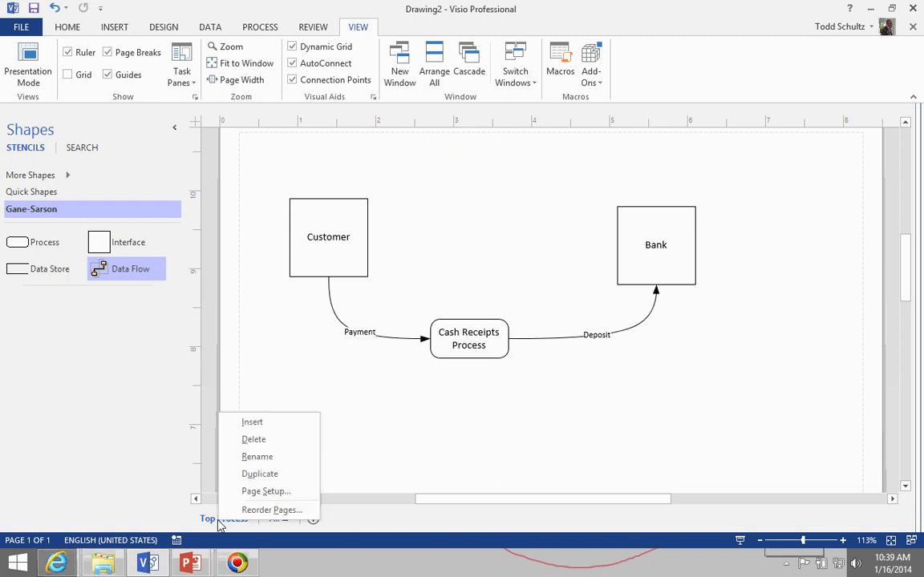
click(268, 457)
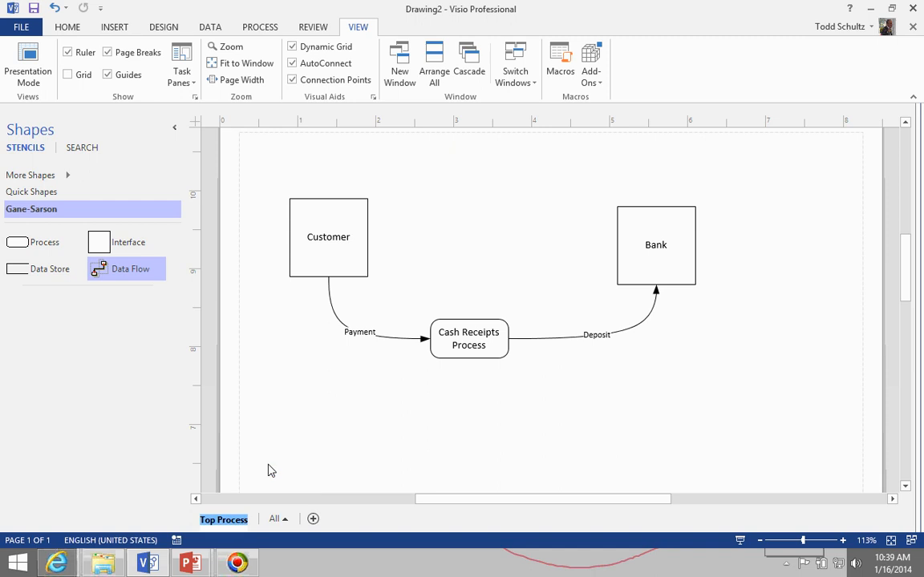
text(Context)
key(Return)
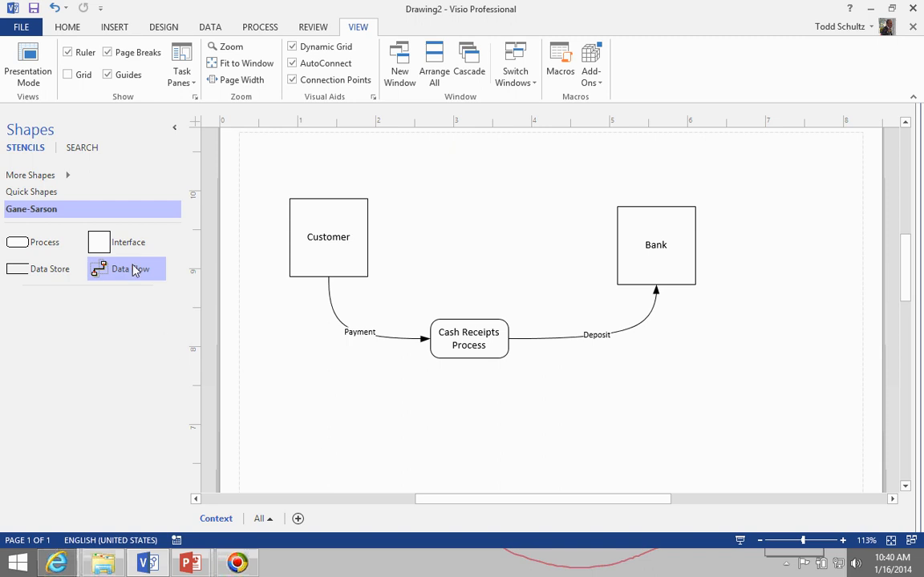
Step: Add a new page to the drawing and rename it "Lvl0"
click(298, 520)
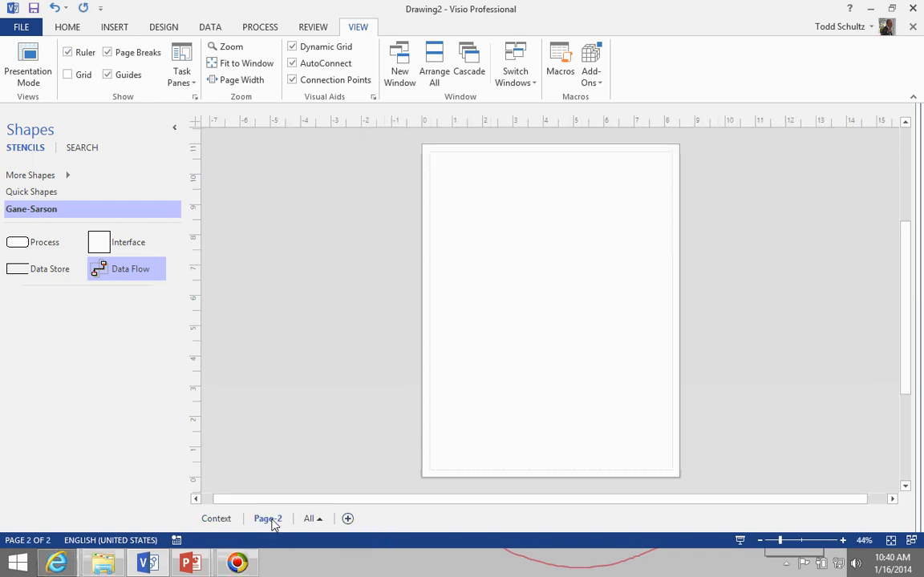
right_click(270, 520)
click(312, 456)
text(Lvl0)
key(Return)
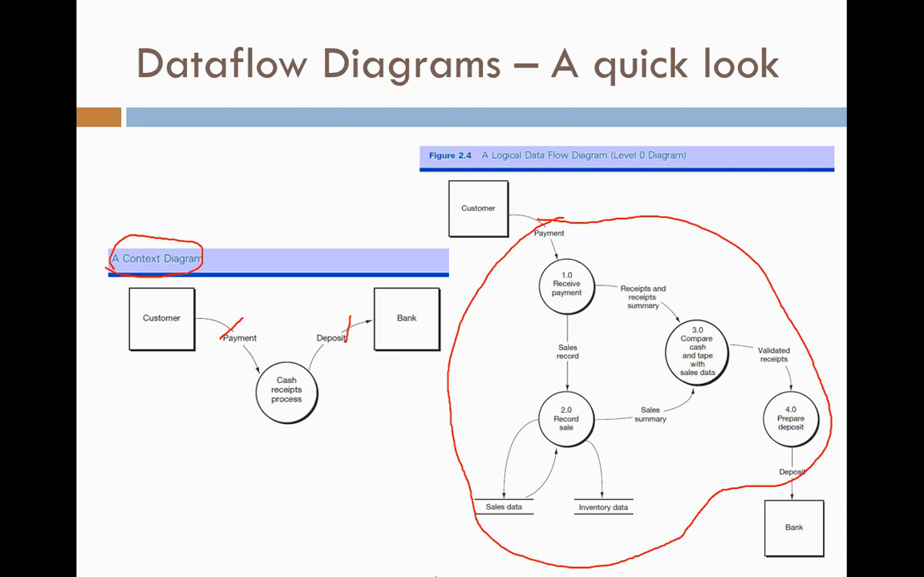
Step: Return to Visio and add an Interface shape at the Lvl0 page's upper left plus a Process shape labelled "1.0 Receive Payment" diagonally below it
key(alt+Tab)
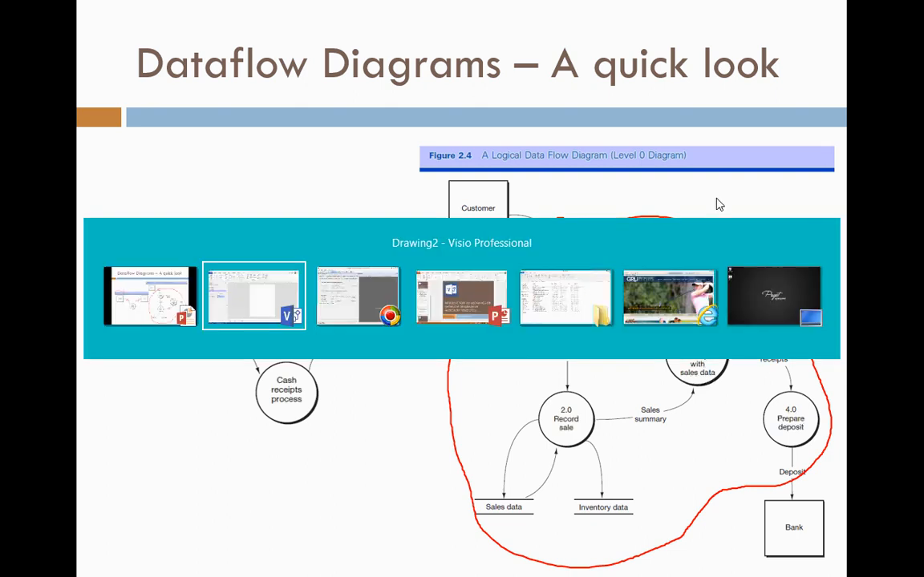
drag(117, 248, 466, 197)
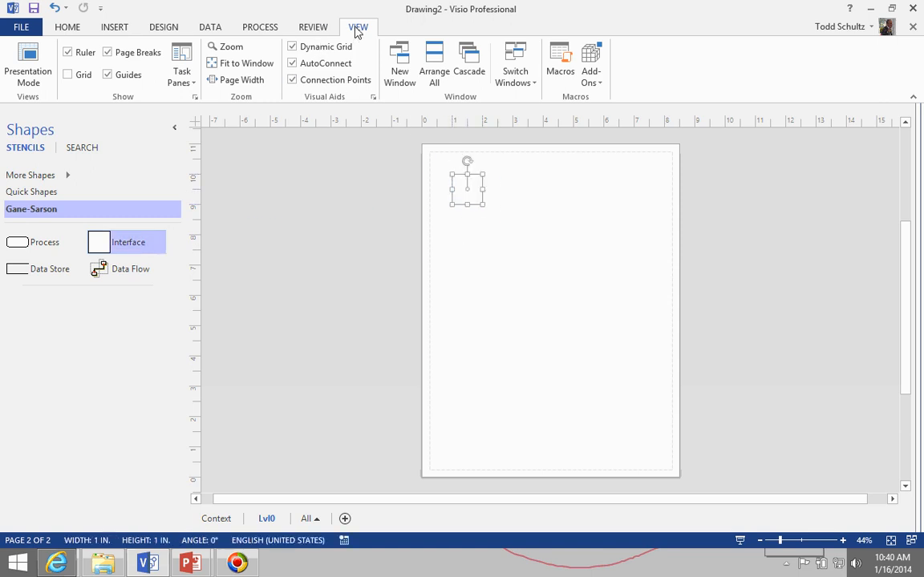
click(231, 48)
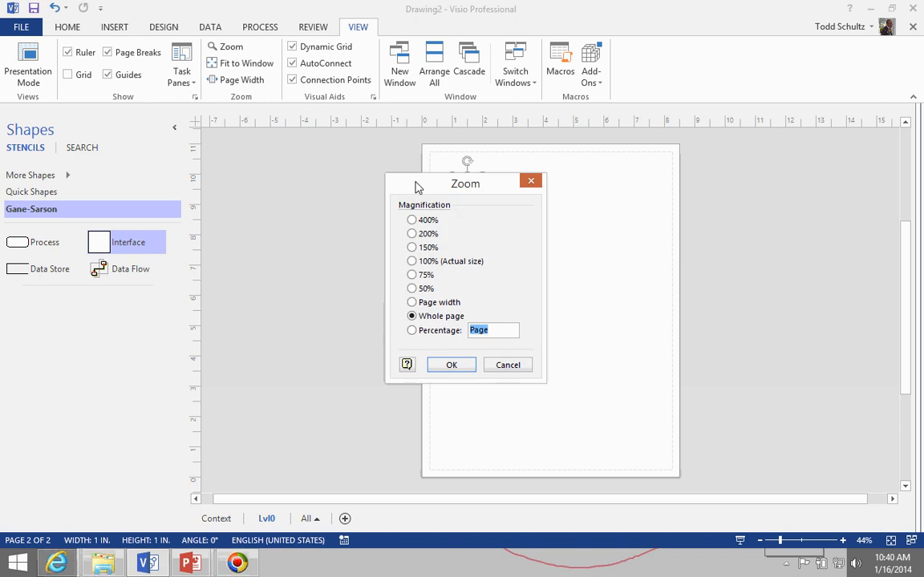
click(411, 302)
click(451, 365)
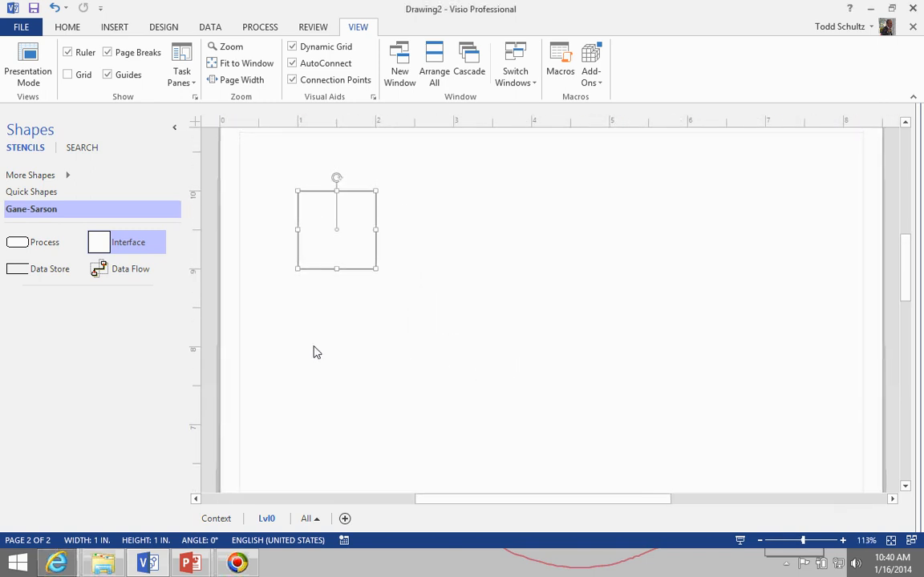
drag(30, 244, 479, 324)
double_click(477, 322)
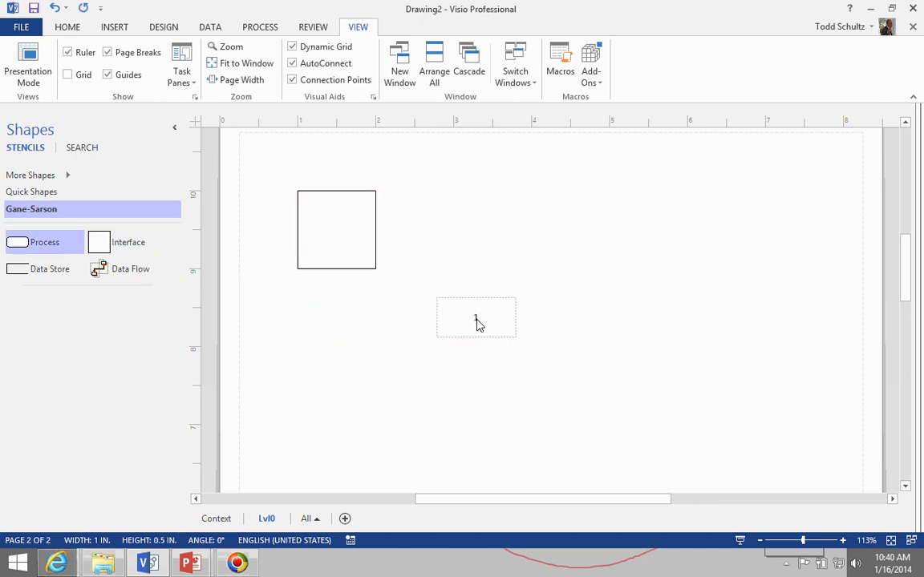
text(1.0 Receiv)
text(e Payment)
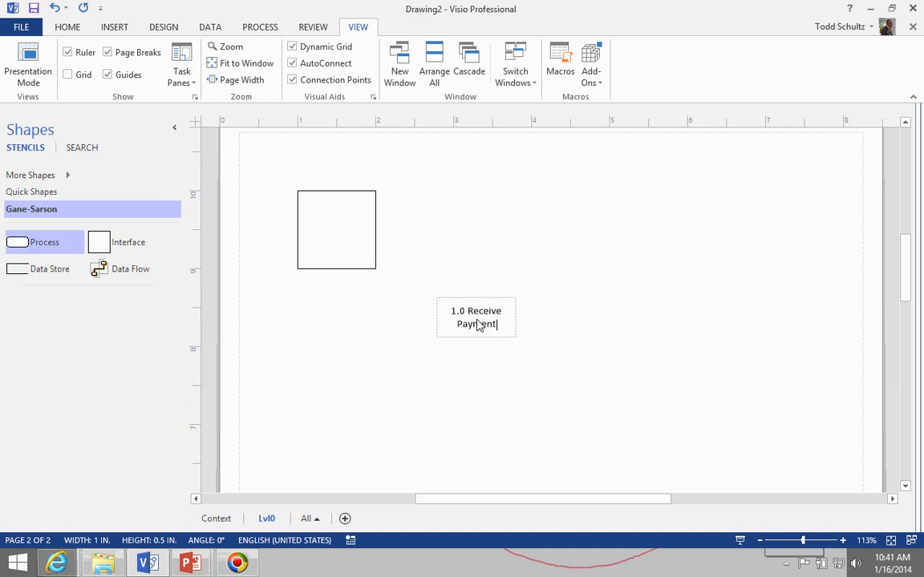
click(550, 358)
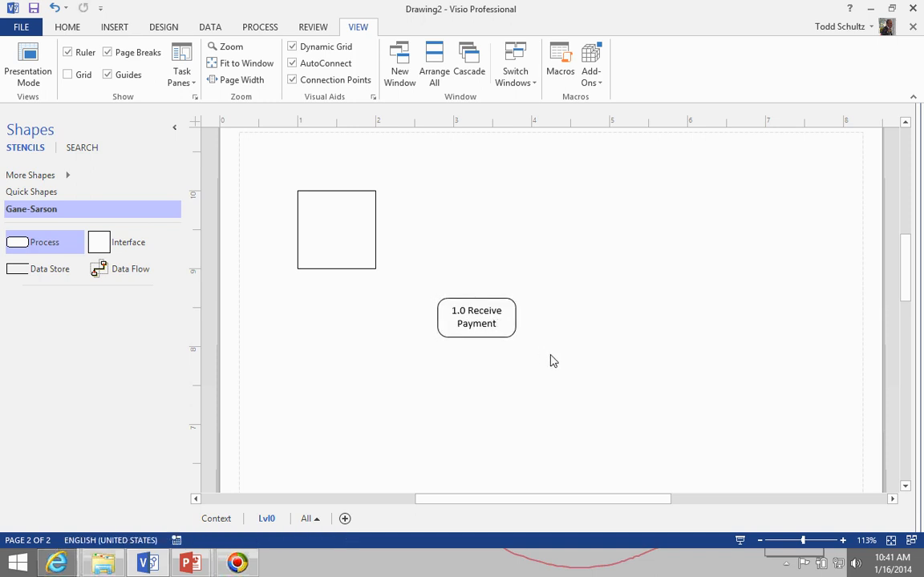
Step: Label the Interface shape on the Lvl0 page "Customer"
click(343, 247)
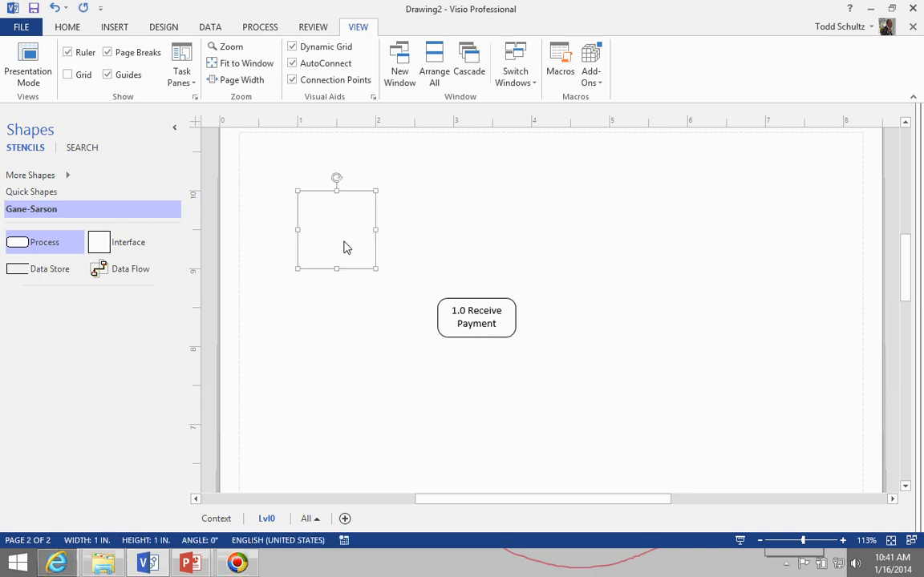
text(Customer)
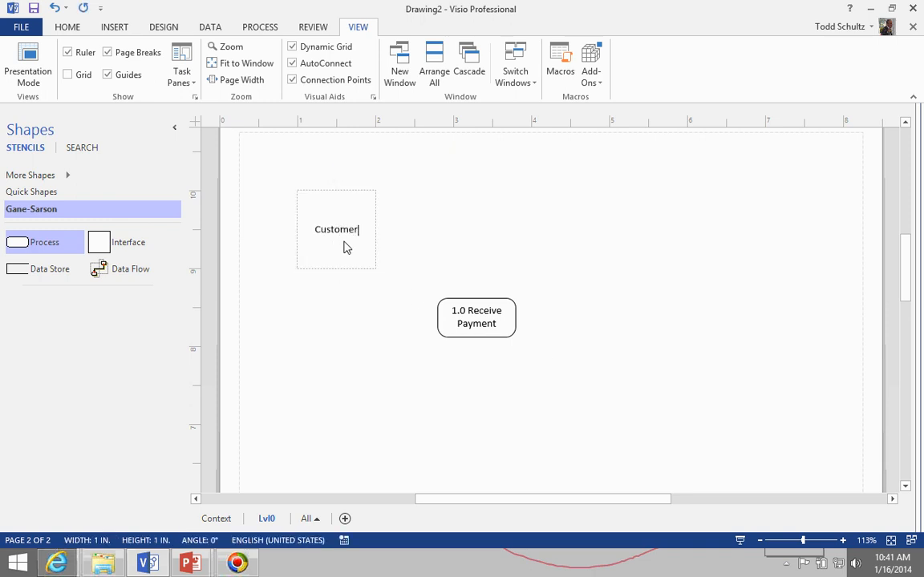
key(Return)
key(BackSpace)
click(344, 295)
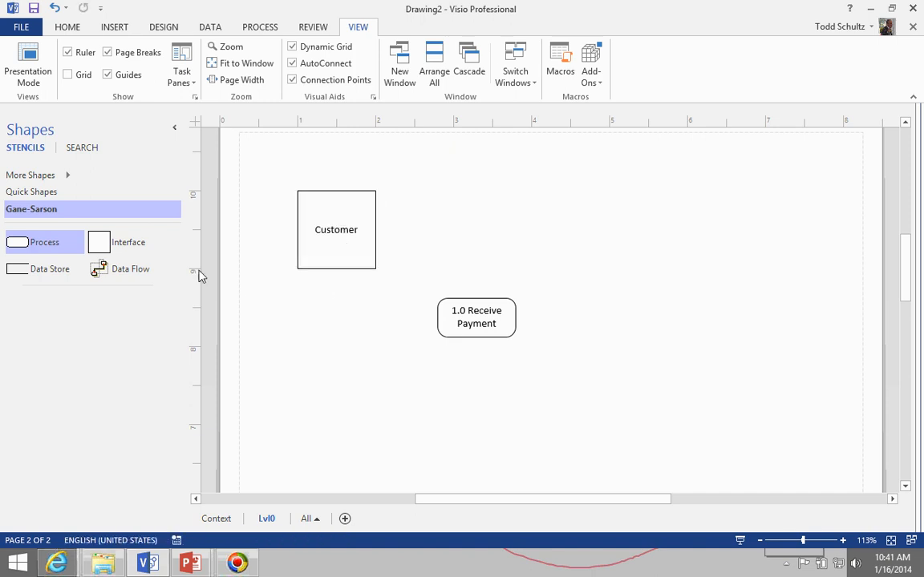
Step: Connect Customer to 1.0 Receive Payment with a Data Flow, set it to Curved Connector and label it "Payment"
drag(130, 273, 362, 252)
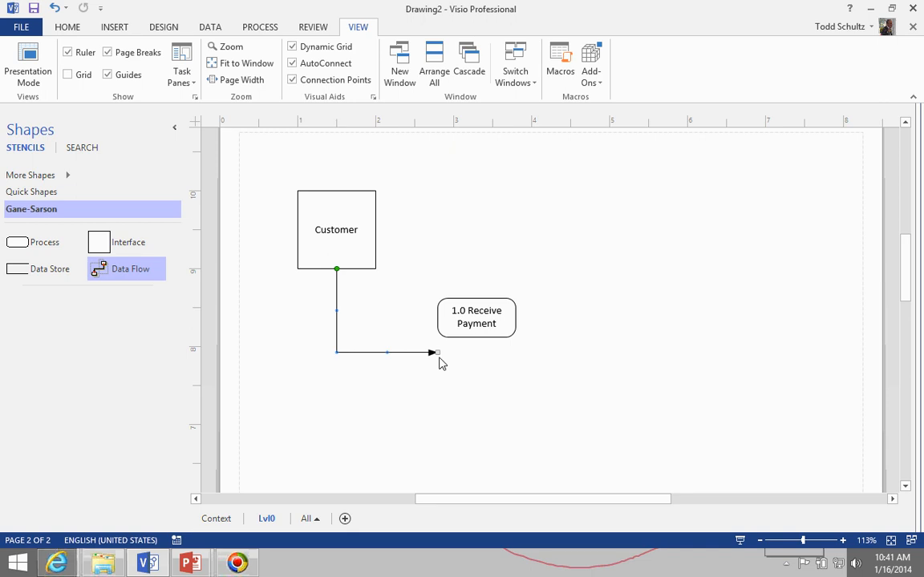
drag(439, 354, 455, 329)
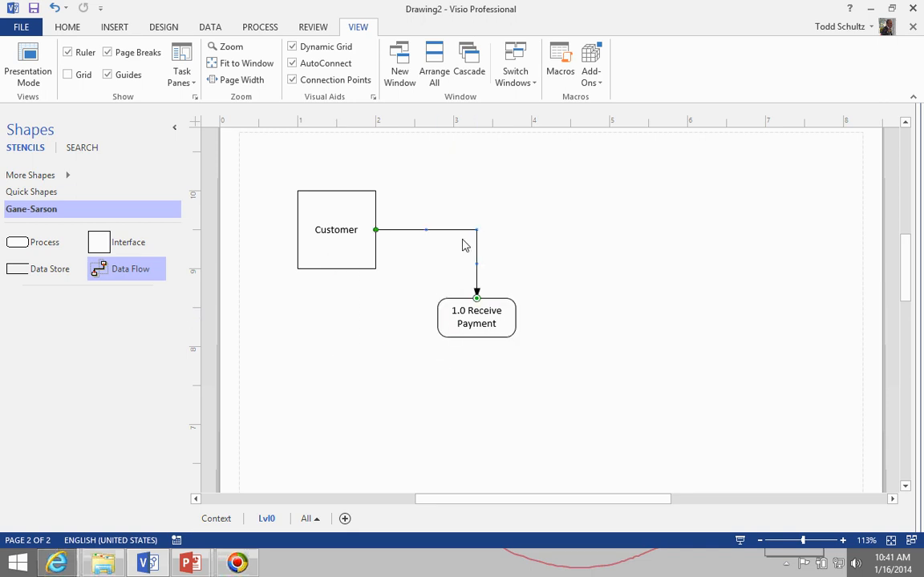
right_click(474, 236)
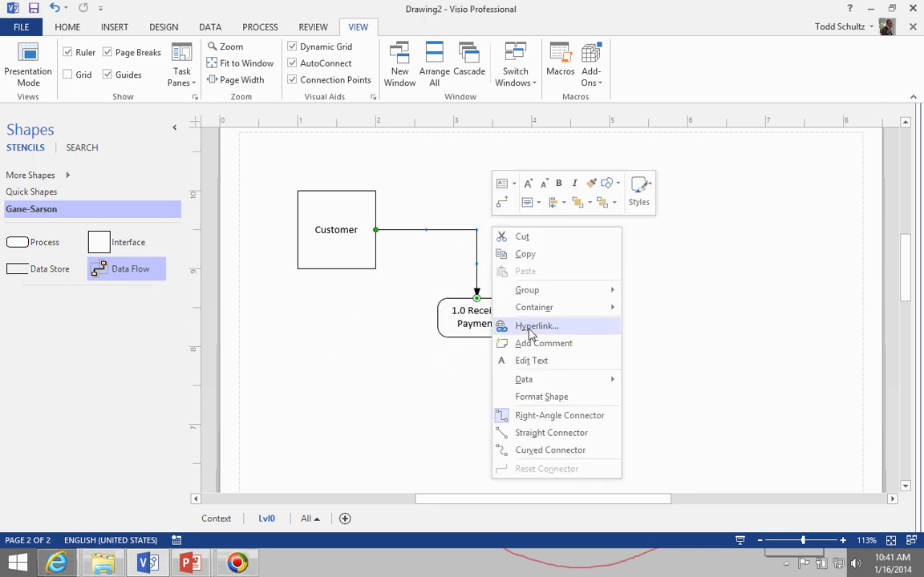
click(550, 451)
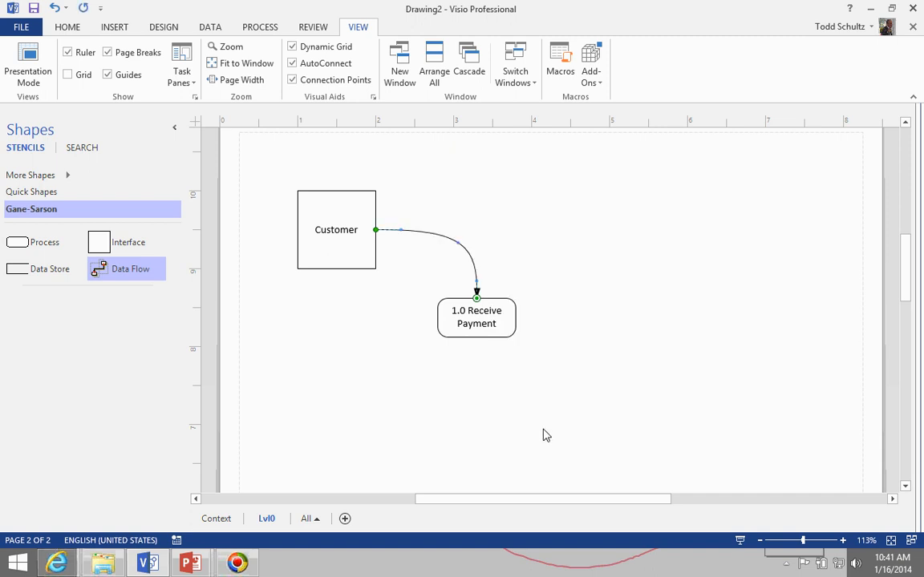
text(Payment)
click(631, 408)
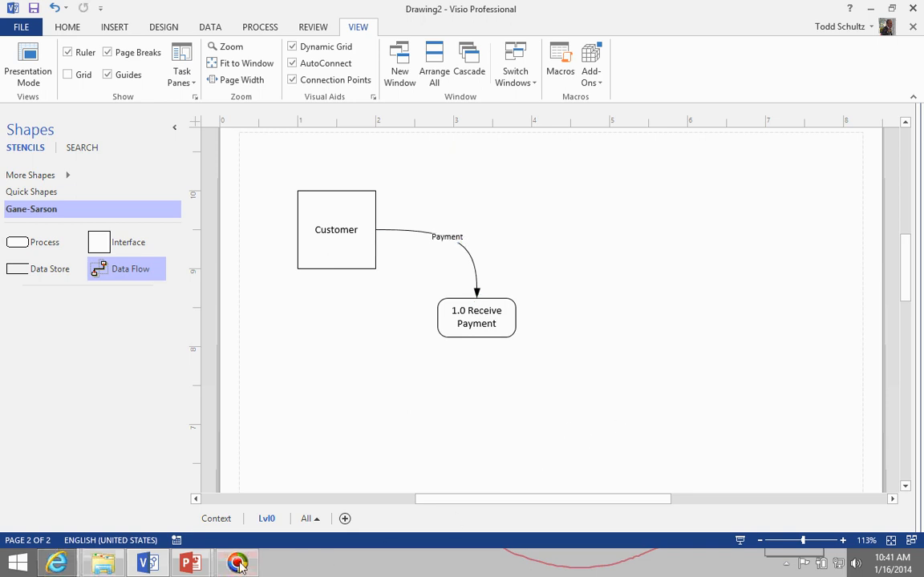
Step: Check the Level 0 diagram in the PowerPoint slide show and add a Data Flow in Visio with its start glued to 1.0 Receive Payment
click(192, 565)
click(265, 485)
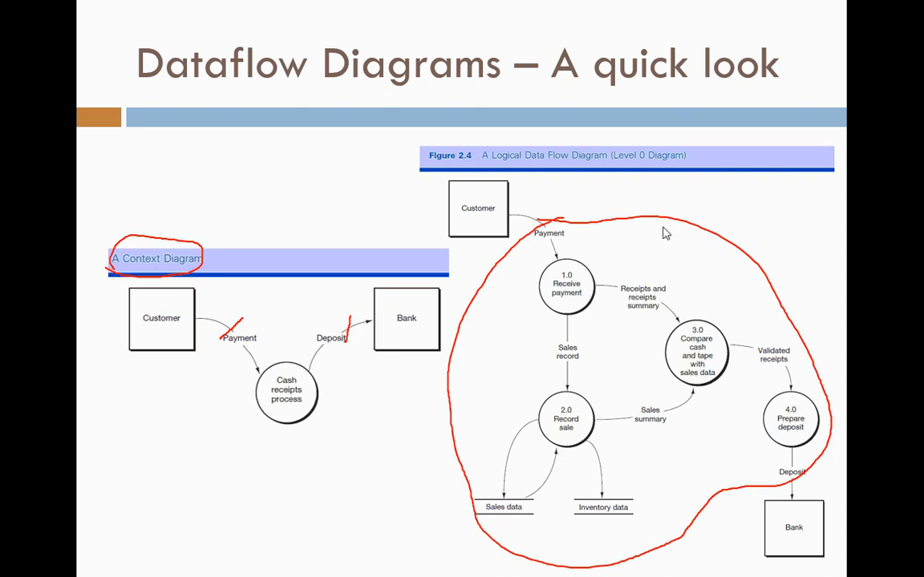
key(alt+Tab)
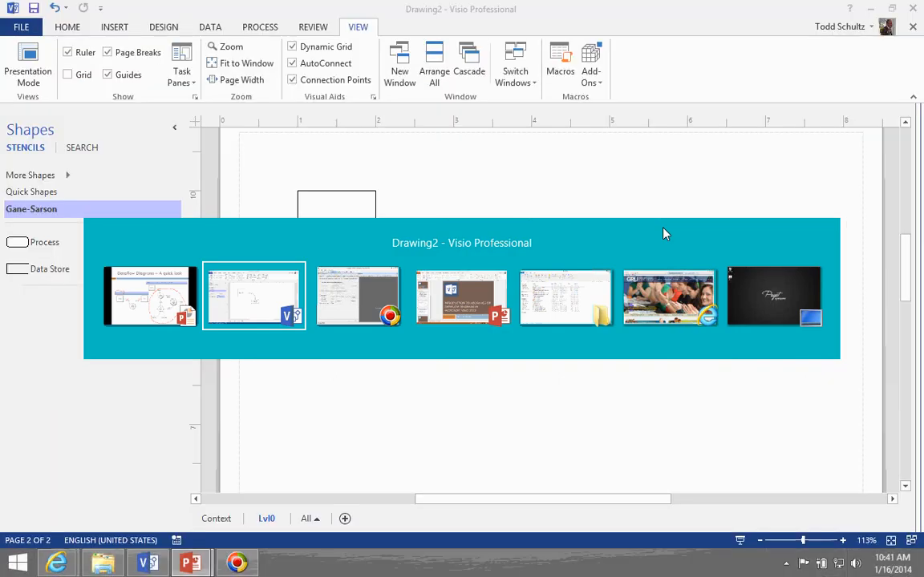
drag(138, 279, 420, 383)
Step: Add a Process shape below Customer, just left of the new connector's arrowhead, and label it "Record Sale"
drag(11, 248, 357, 387)
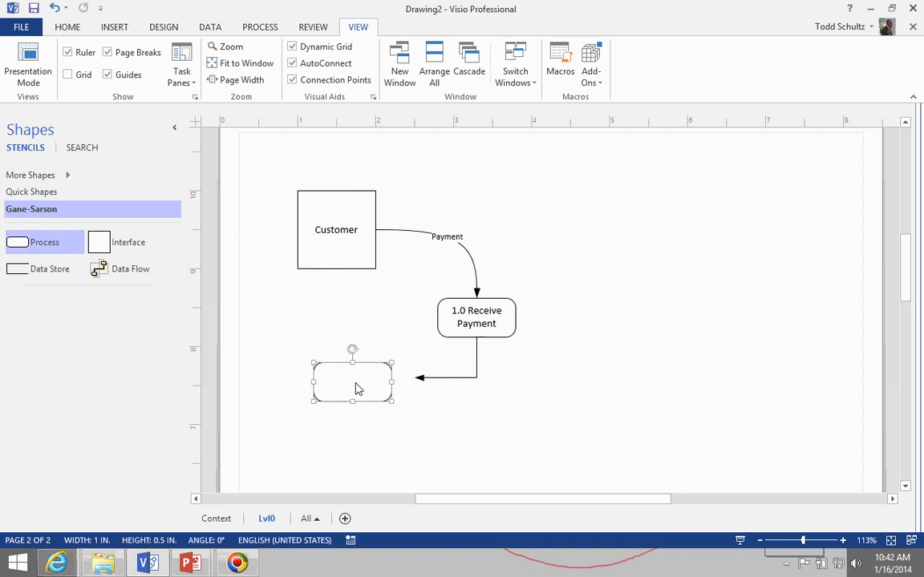
text(Recor)
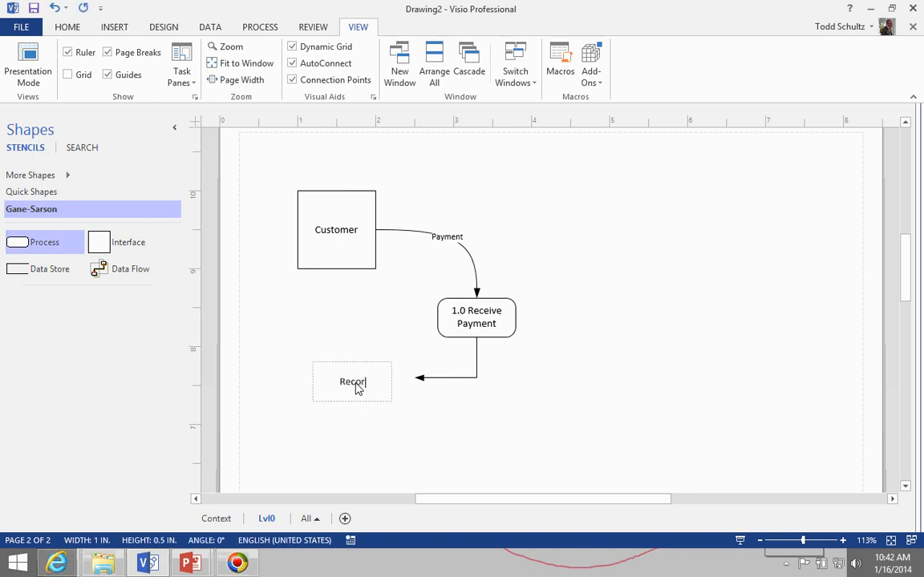
text(d Sale)
click(430, 400)
Step: Glue the arrow end of the connector from 1.0 Receive Payment to Record Sale and change it to a Curved Connector
click(424, 379)
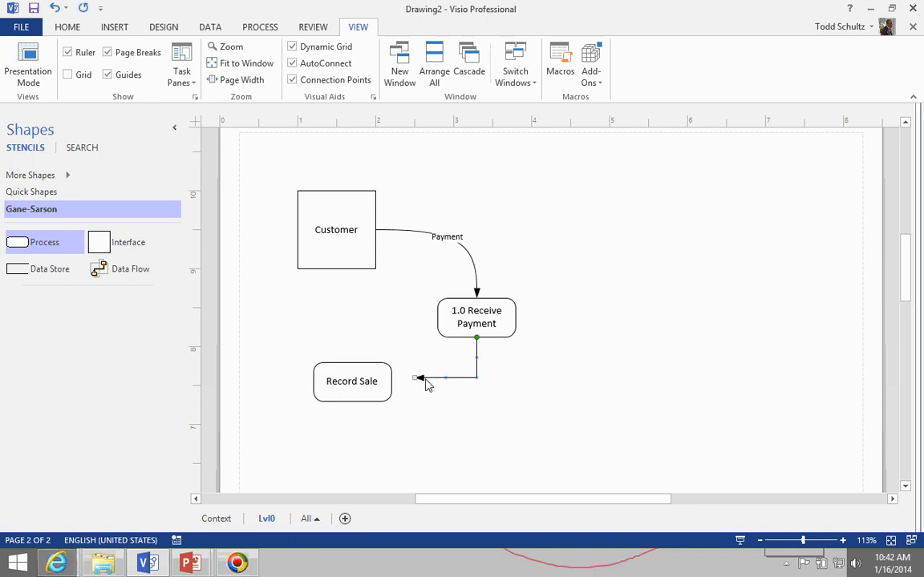
drag(417, 379, 385, 383)
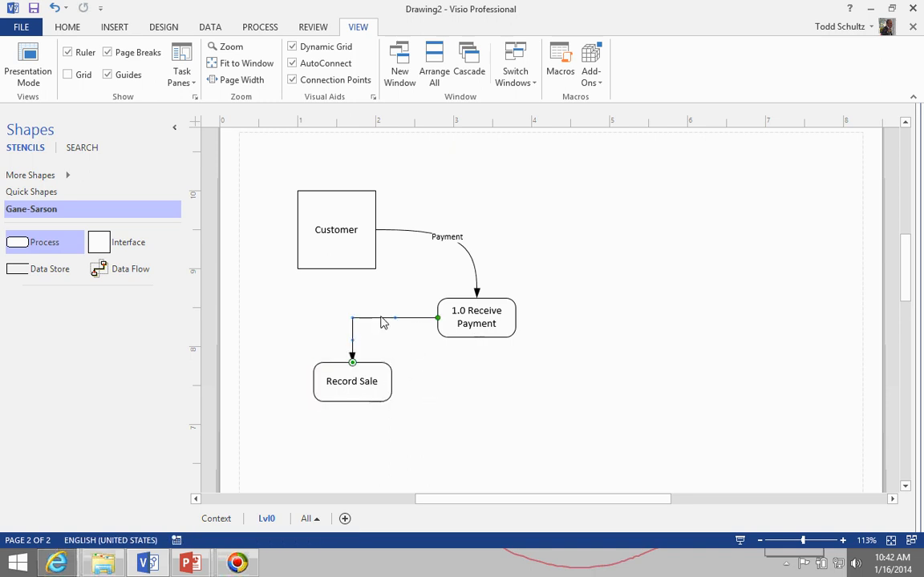
right_click(382, 321)
click(489, 288)
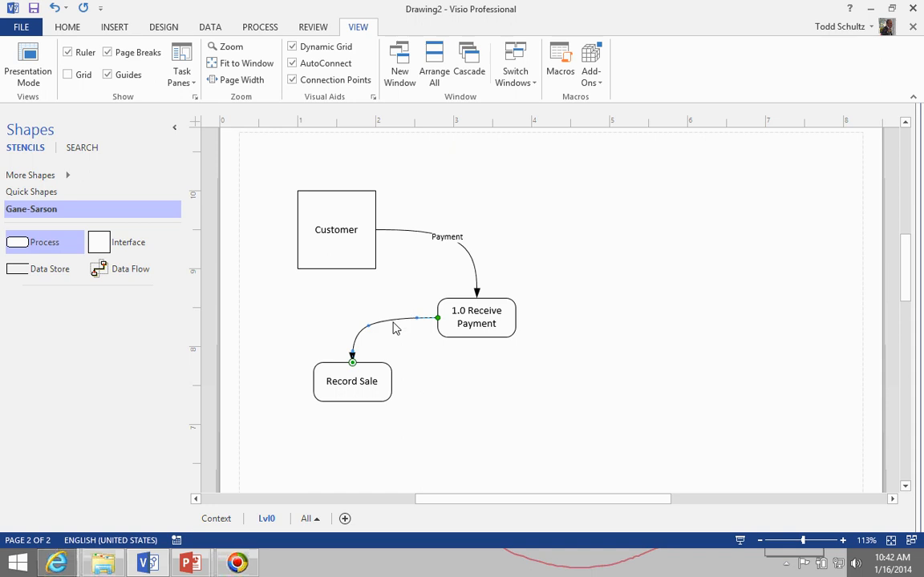
Step: Check the process numbering on the PowerPoint slide, and in Visio relabel the Record Sale process as "2.0 Record Sale"
mouse_move(190, 563)
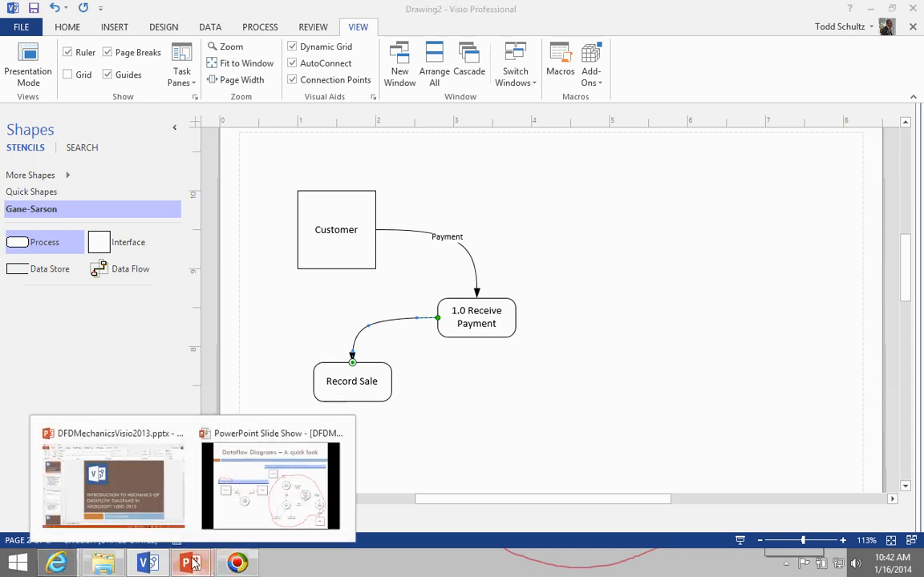
click(274, 539)
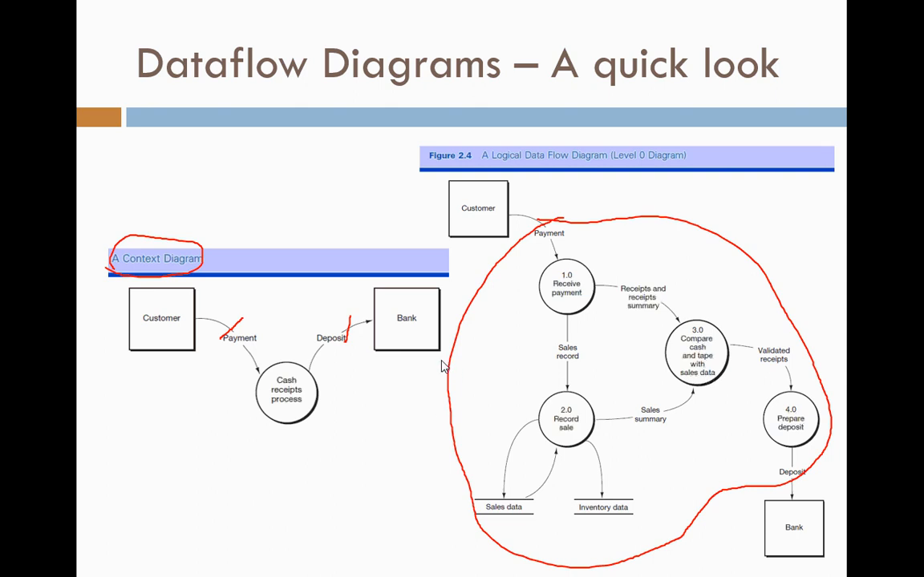
key(alt+Tab)
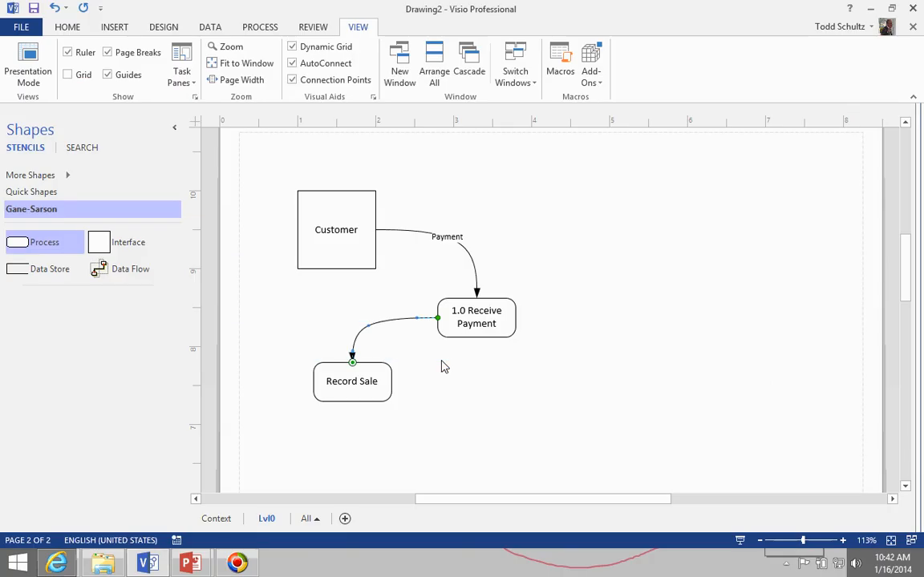
click(361, 386)
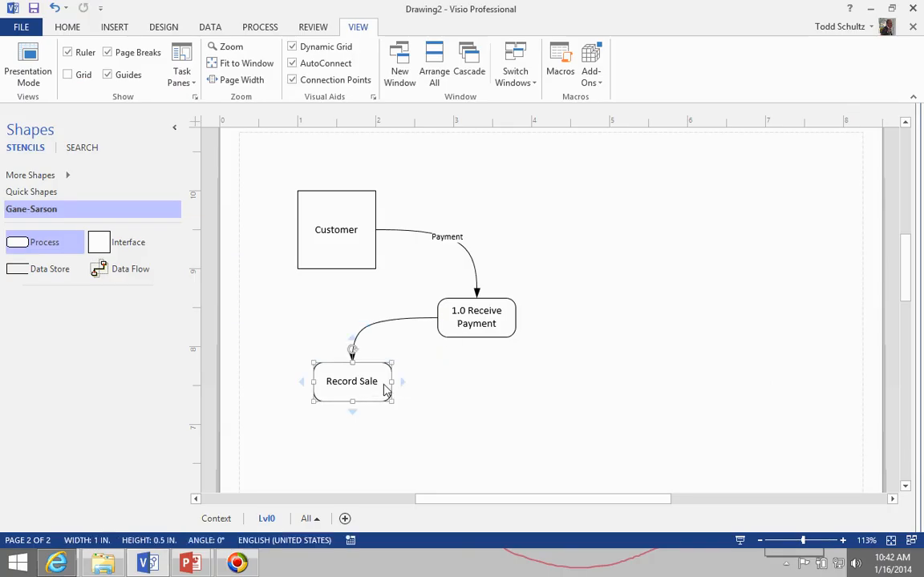
double_click(384, 391)
key(Home)
text(2.0)
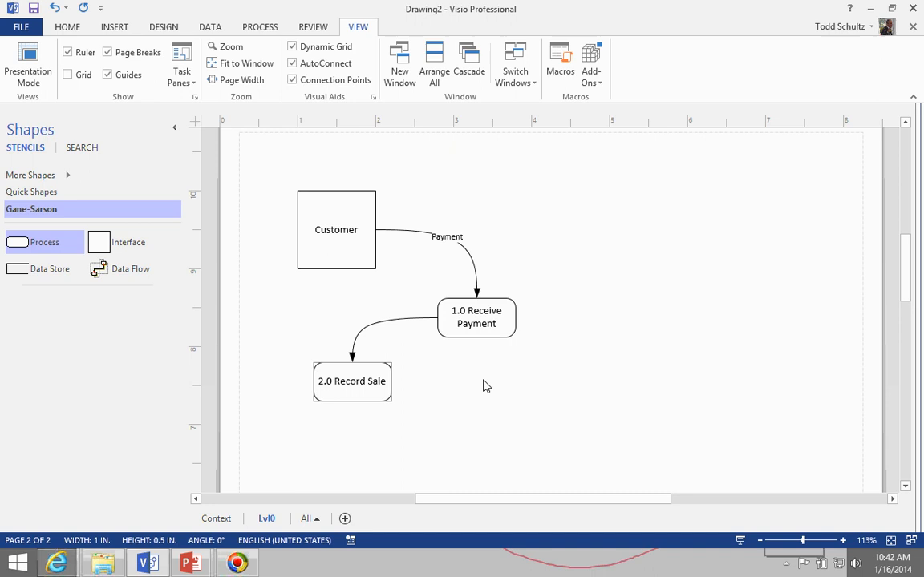
click(484, 386)
Step: Label the data flow from 1.0 Receive Payment to 2.0 Record Sale "Sale Record"
click(399, 325)
text(Sale Record)
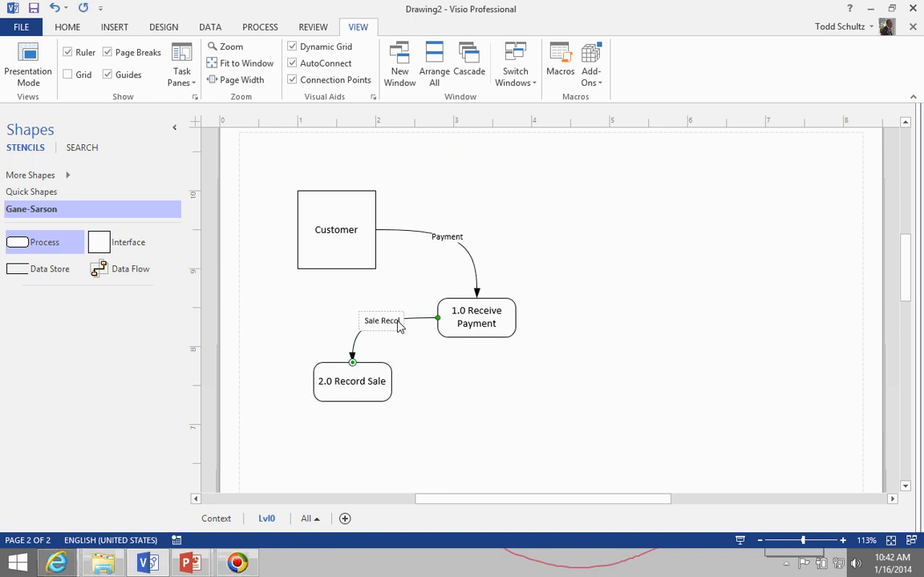
click(457, 347)
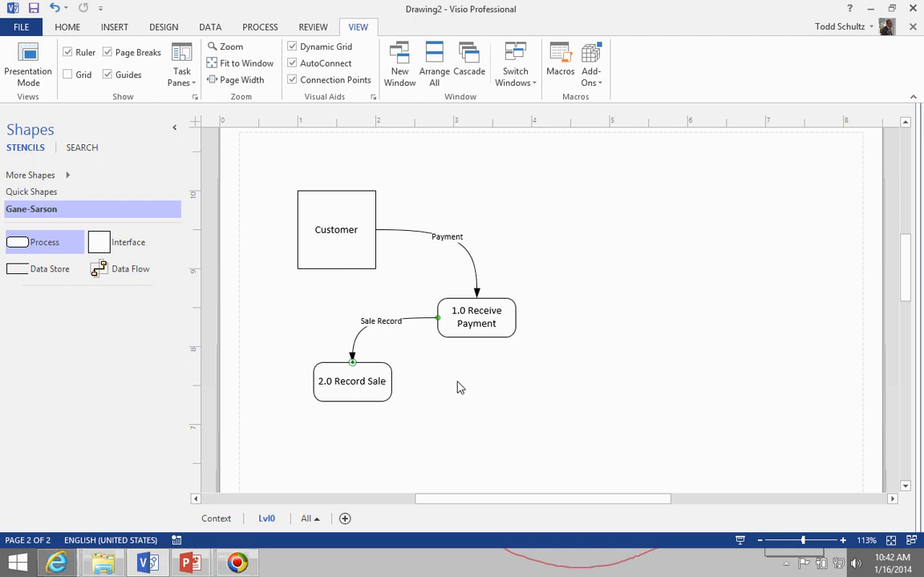
Step: Add a Data Store shape directly below 2.0 Record Sale and label it "Sales Data"
drag(24, 277, 318, 446)
drag(335, 453, 336, 453)
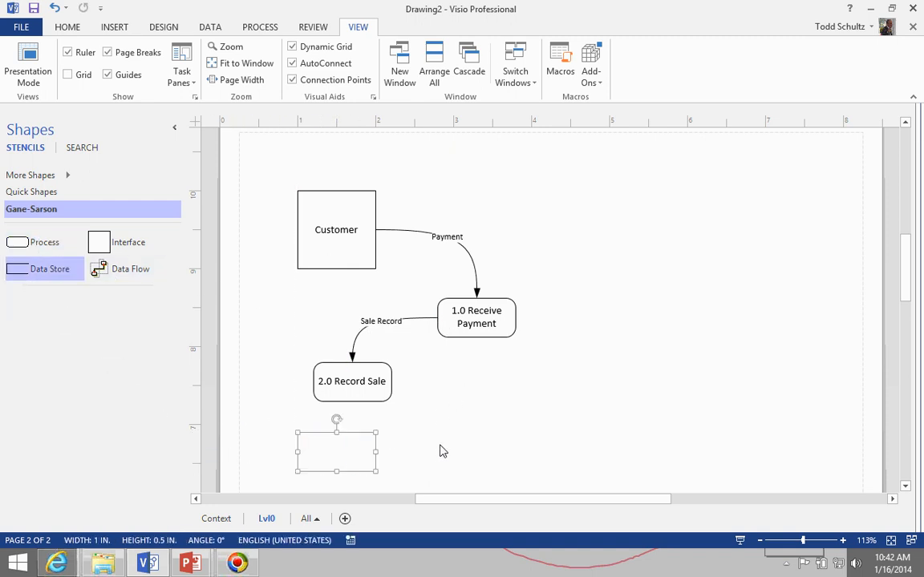
scroll(437, 446, down, 3)
double_click(351, 361)
click(435, 408)
drag(350, 345, 356, 384)
text(Sales Date)
key(BackSpace)
text(a)
click(440, 379)
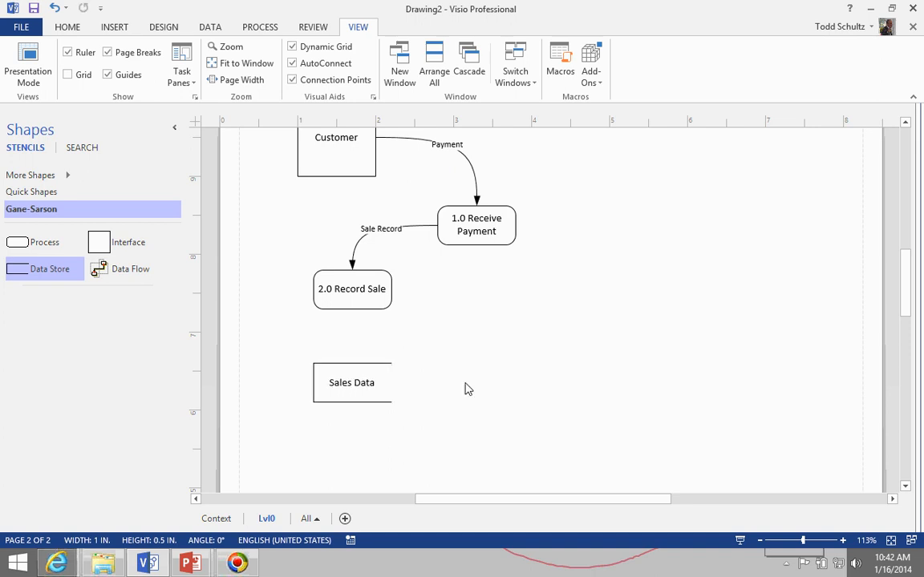
Step: Connect 2.0 Record Sale and Sales Data with two Data Flows, one in each direction, checking the slide's Level 0 diagram
drag(126, 271, 328, 310)
drag(328, 351, 353, 381)
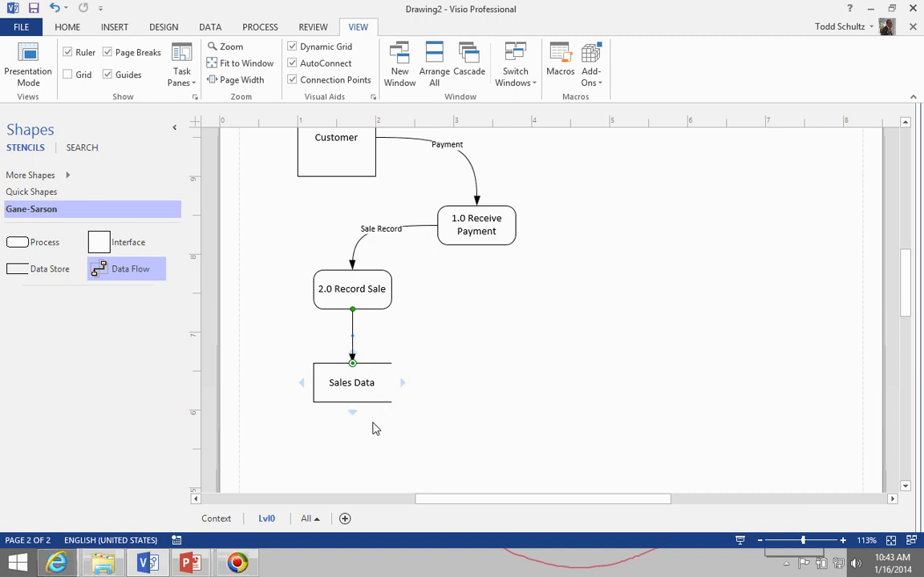
mouse_move(192, 565)
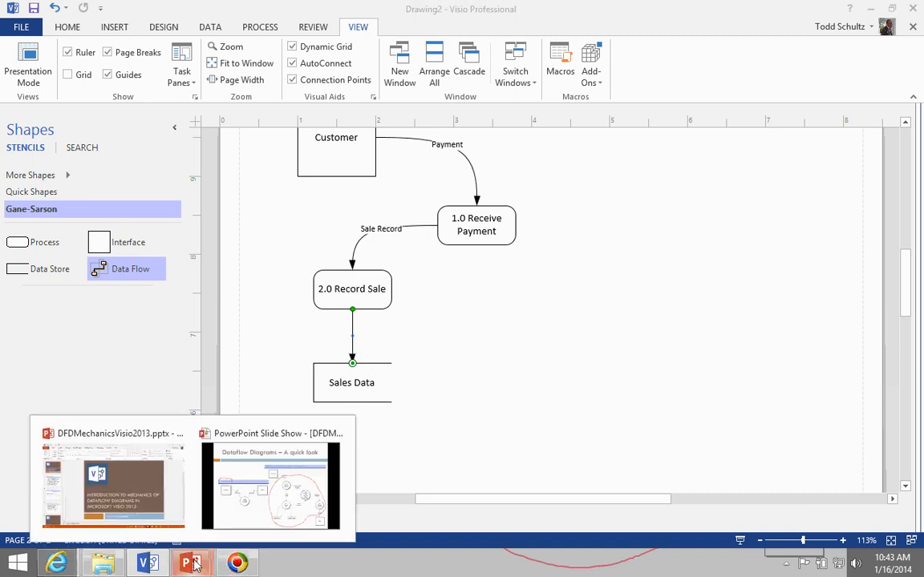
click(261, 469)
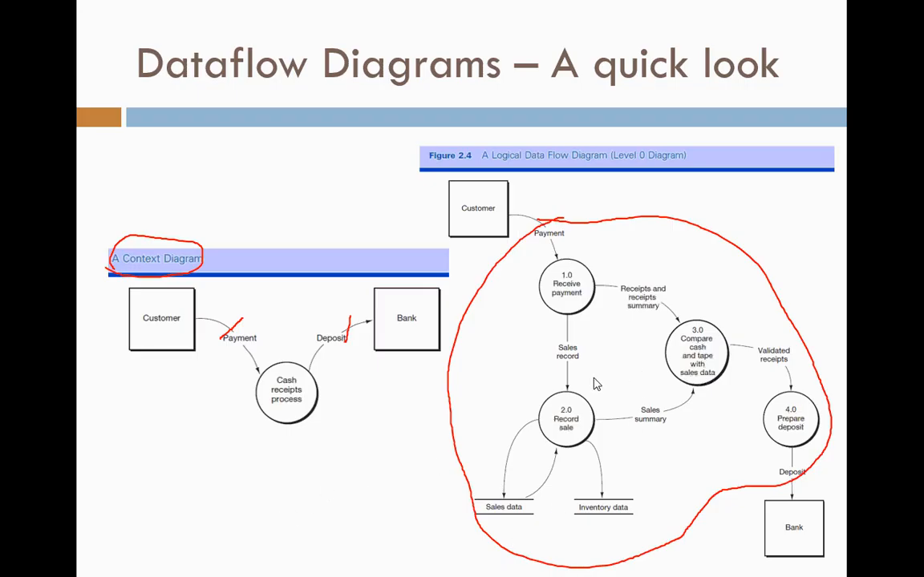
key(alt+Tab)
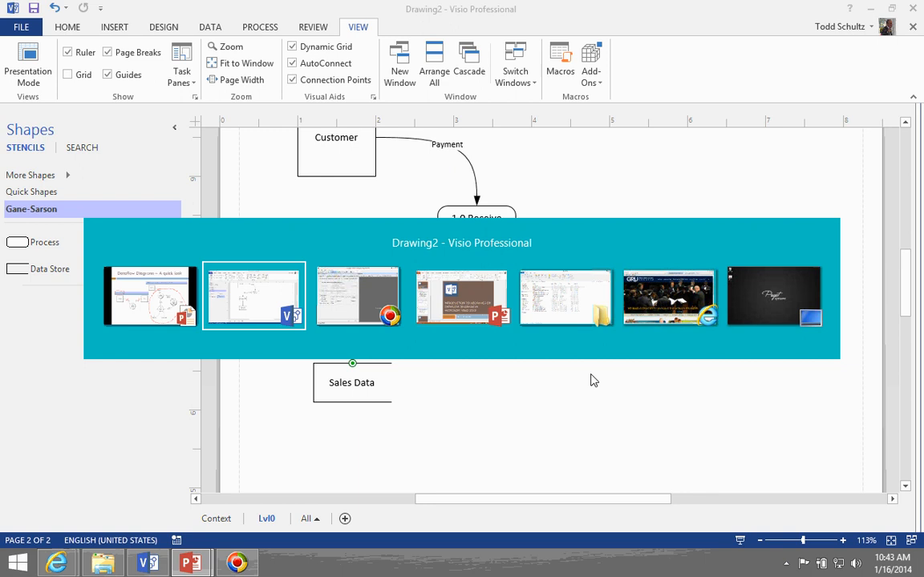
drag(155, 281, 399, 303)
Step: Move the Sales Data store slightly down and right beneath 2.0 Record Sale, keeping both data flows straight
drag(355, 389, 337, 407)
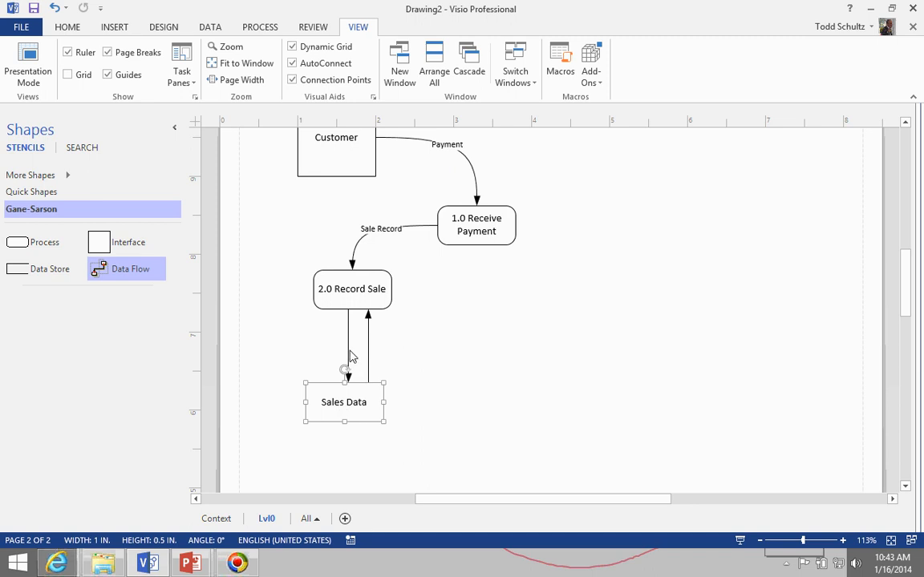
click(460, 407)
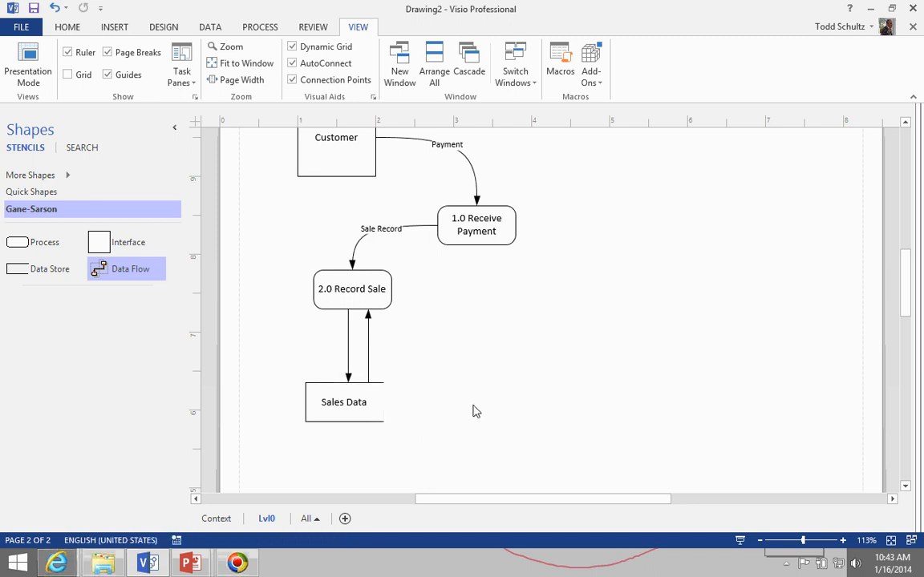
drag(360, 402, 376, 406)
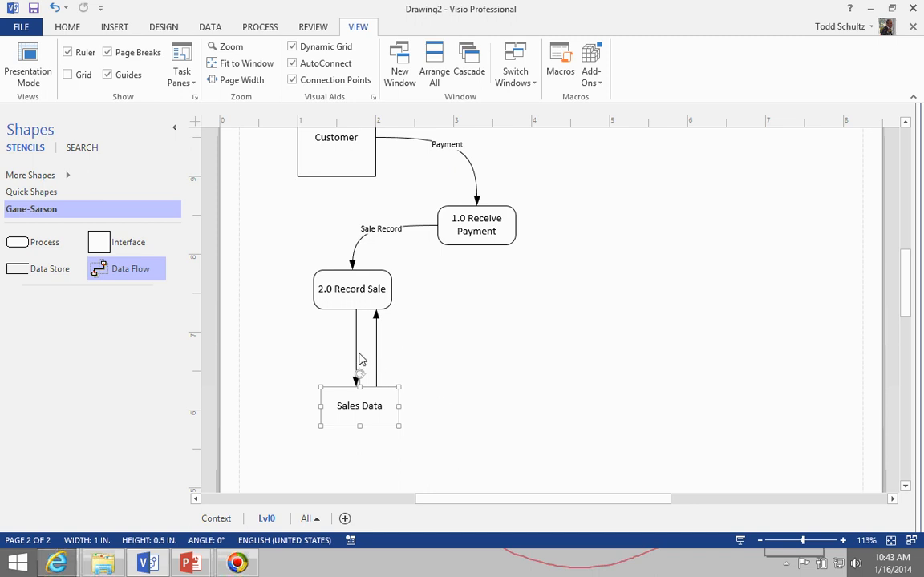
drag(354, 353, 384, 405)
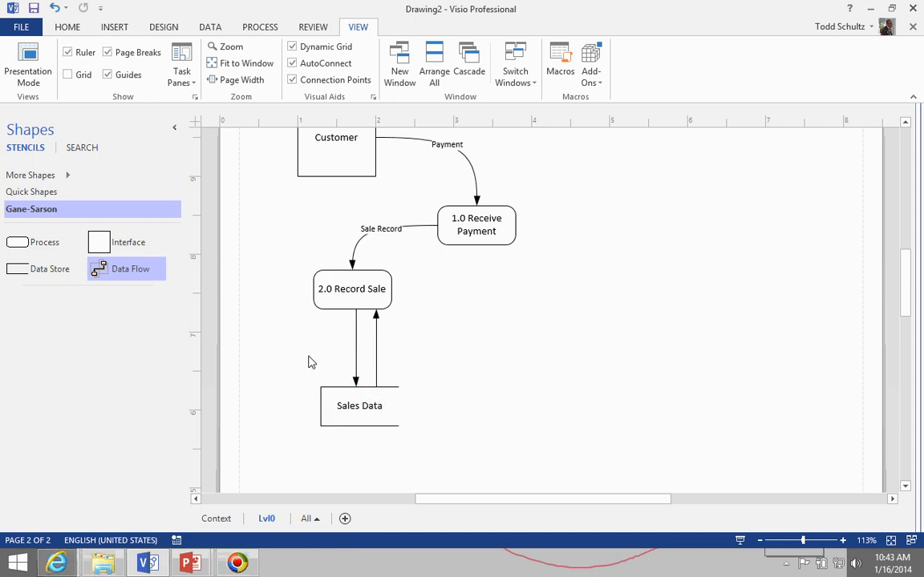
scroll(582, 420, up, 3)
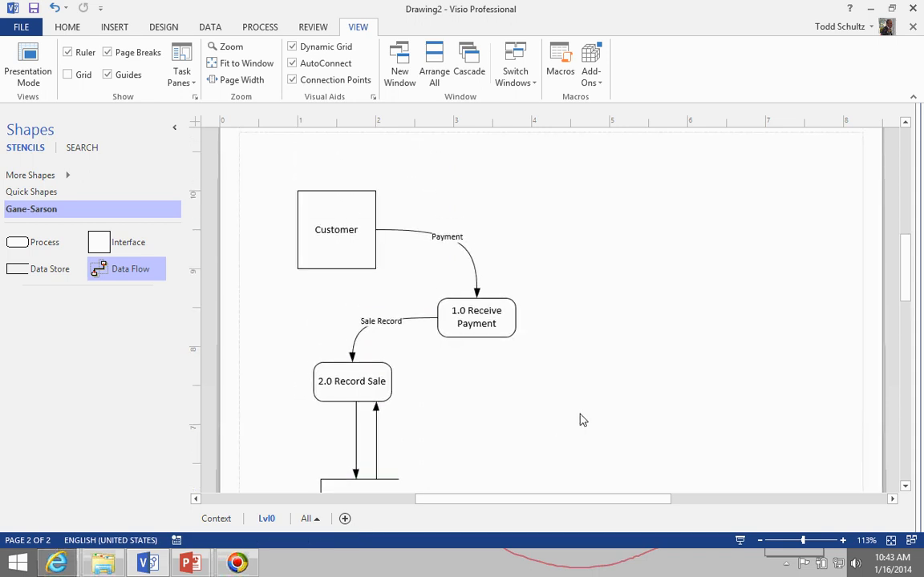
scroll(583, 417, down, 2)
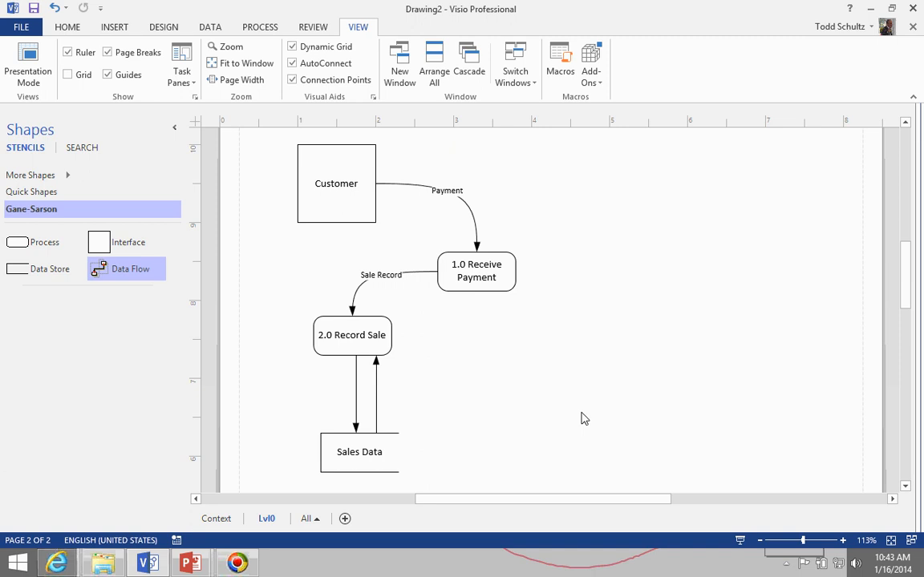
Step: Save the drawing to the SkyDrive folder as DFDDemo.vsdx
click(34, 10)
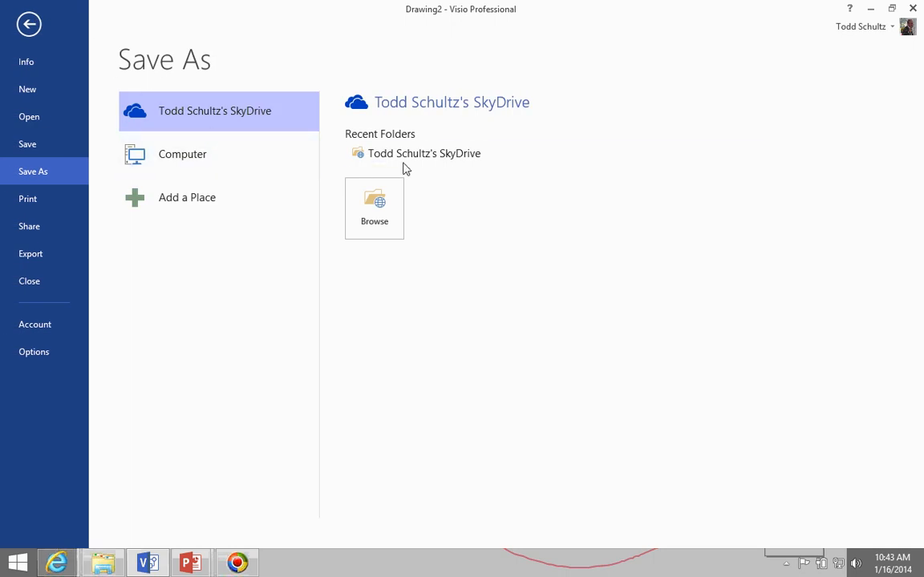
click(360, 213)
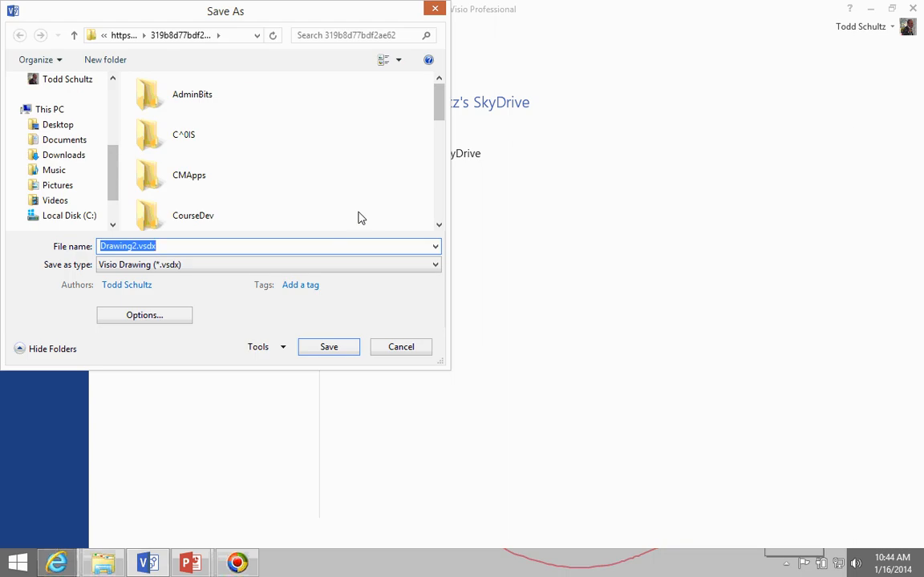
click(134, 247)
drag(135, 248, 68, 243)
text(DFDDemo)
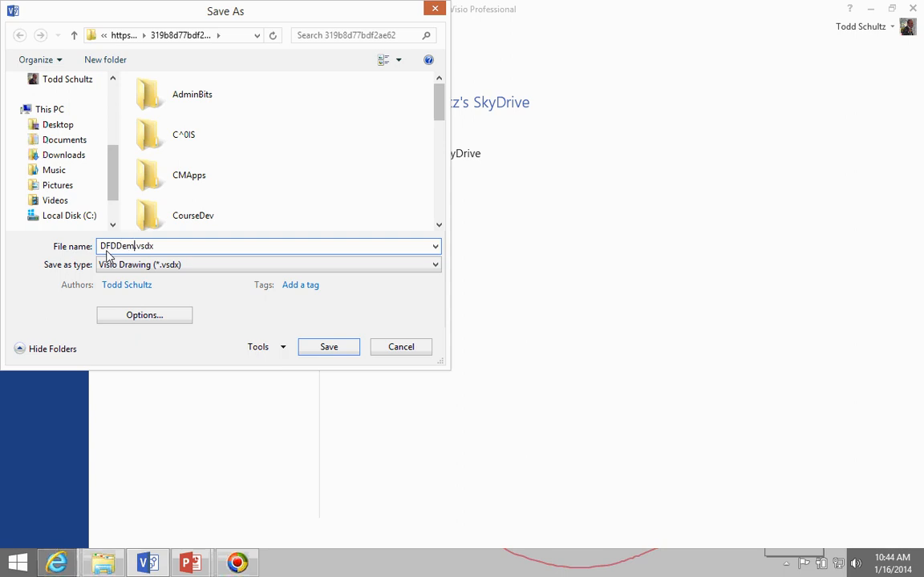
click(320, 353)
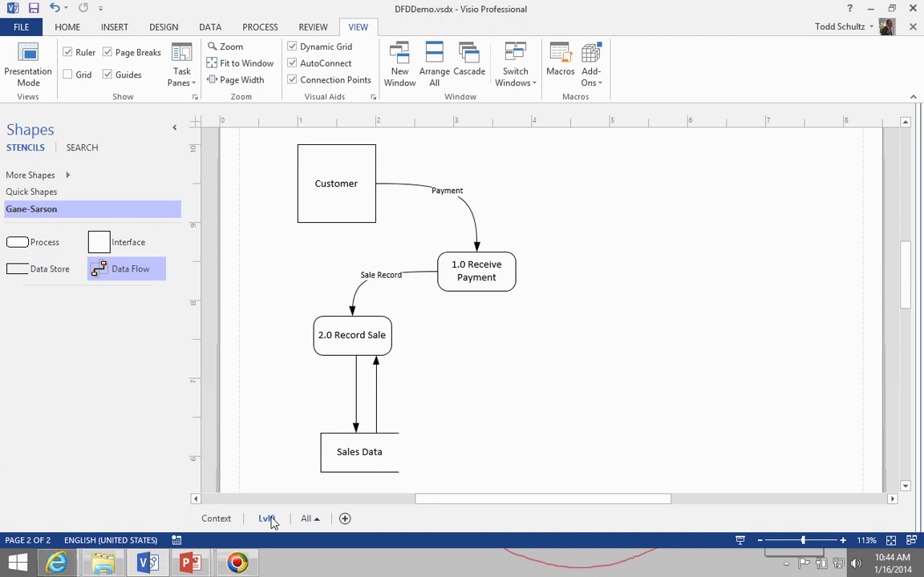
Step: On the Context page, add a hyperlink to the Cash Receipts Process shape with the Lvl0 page as its sub-address
click(218, 519)
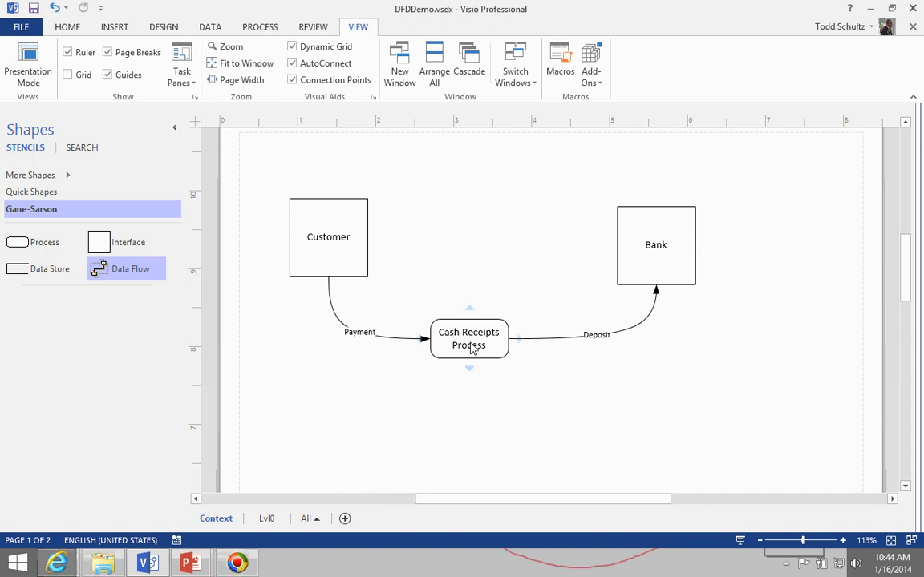
click(473, 349)
right_click(473, 348)
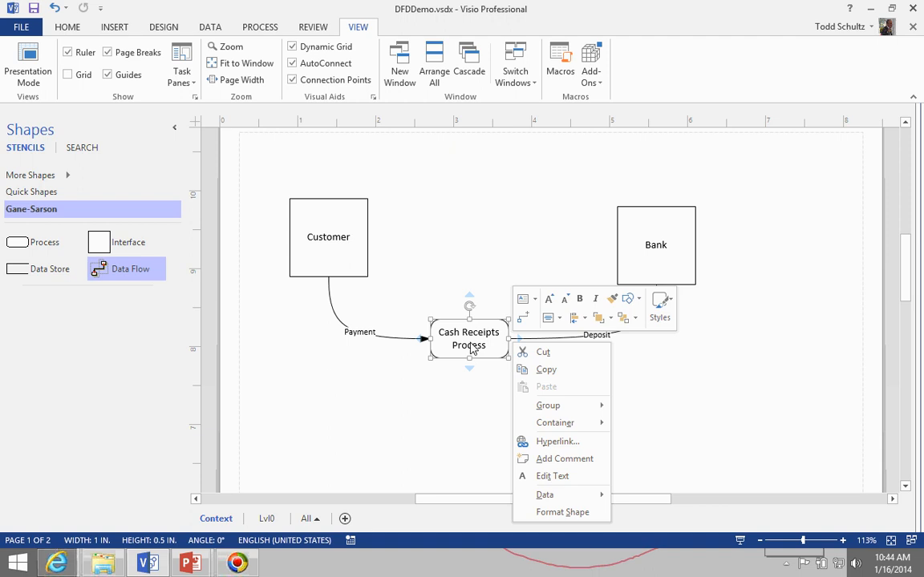
click(545, 444)
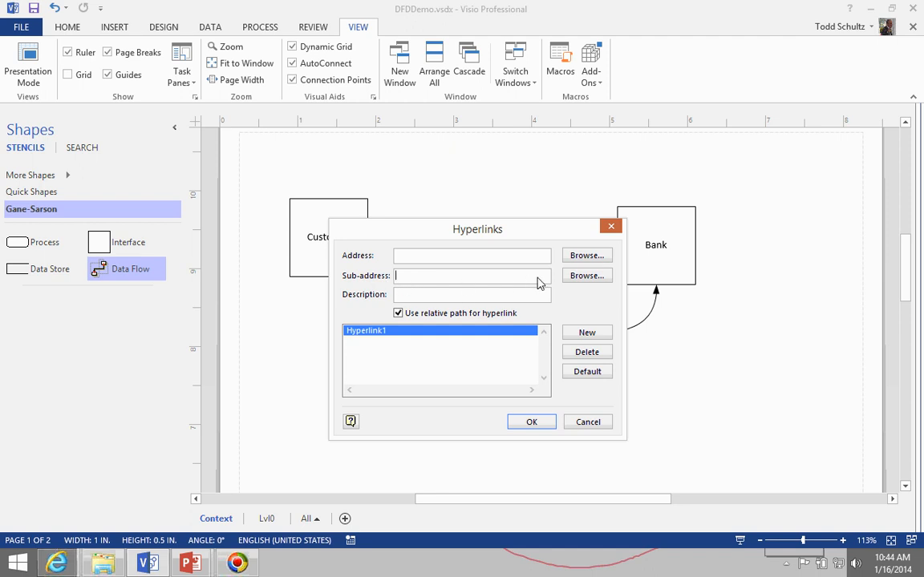
click(578, 277)
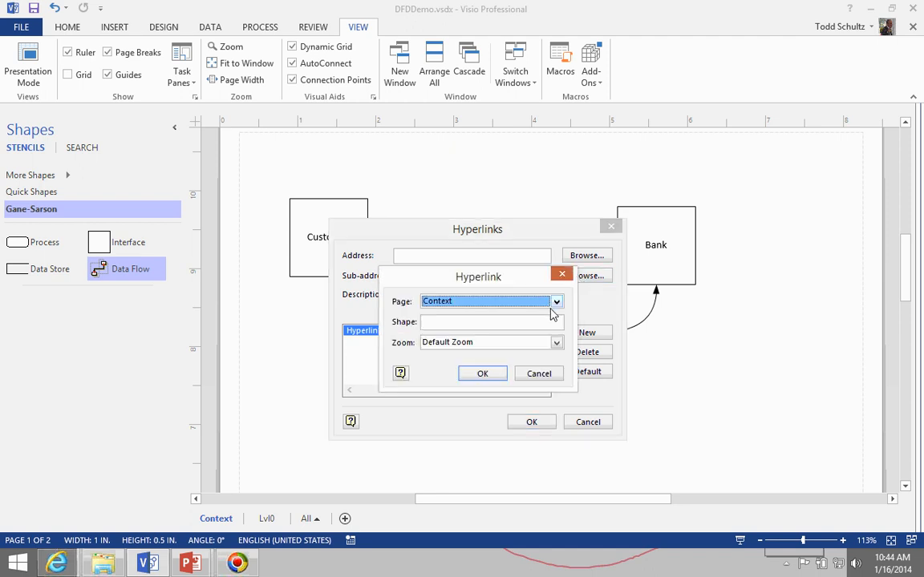
click(555, 302)
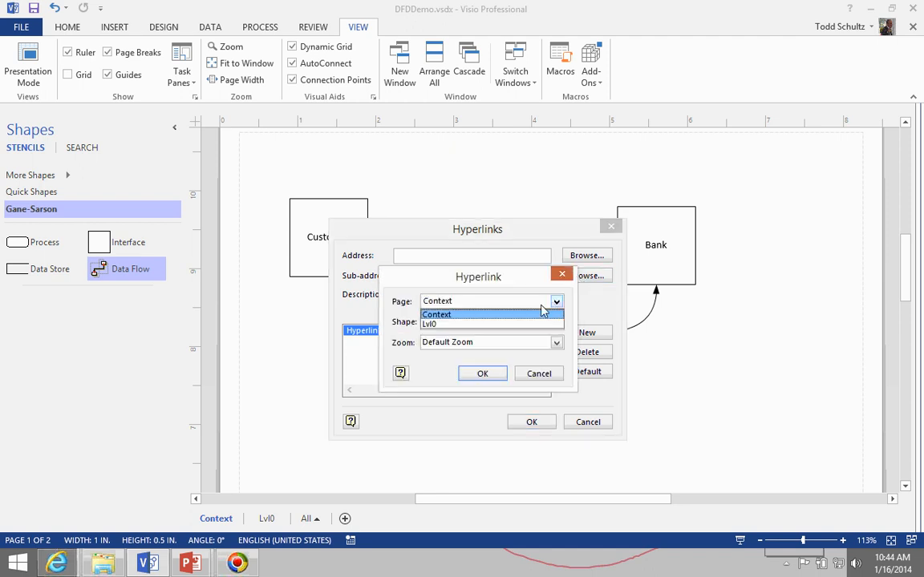
click(484, 329)
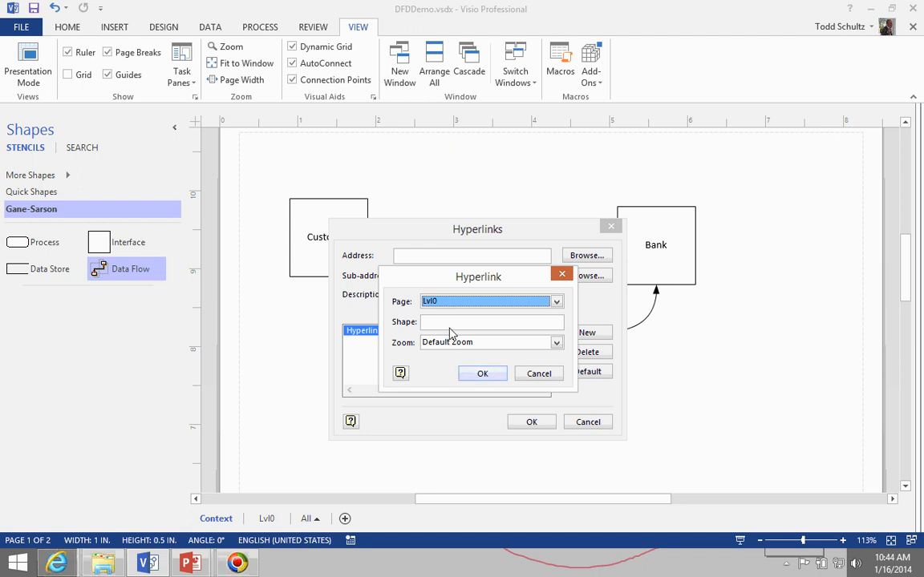
click(477, 375)
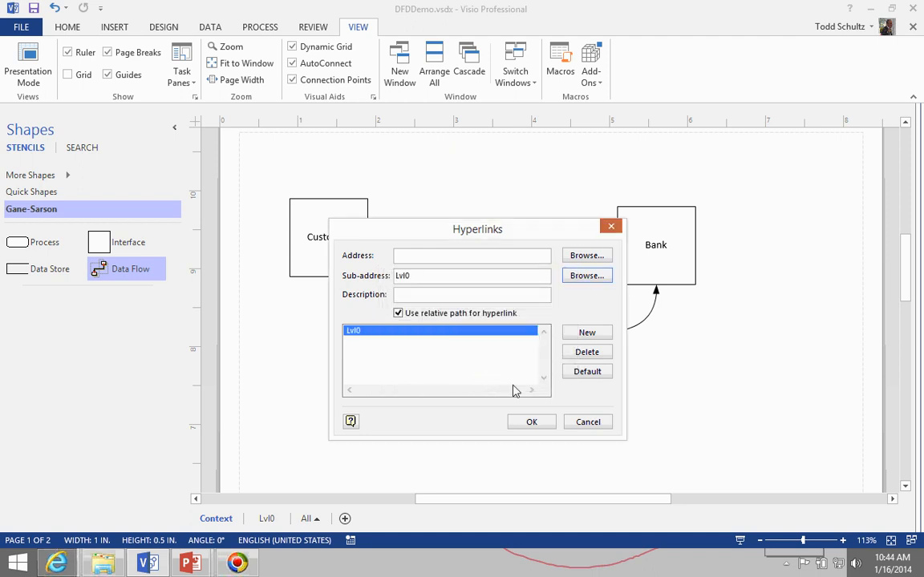
click(531, 423)
Step: Test the Cash Receipts Process hyperlink by following it to the Lvl0 page, and return to the Context page
click(664, 411)
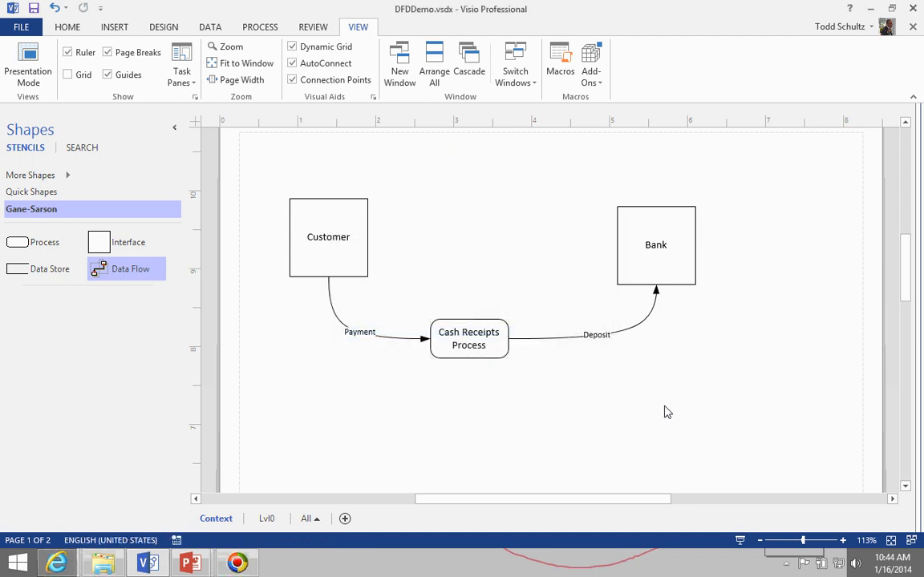
ctrl+click(484, 344)
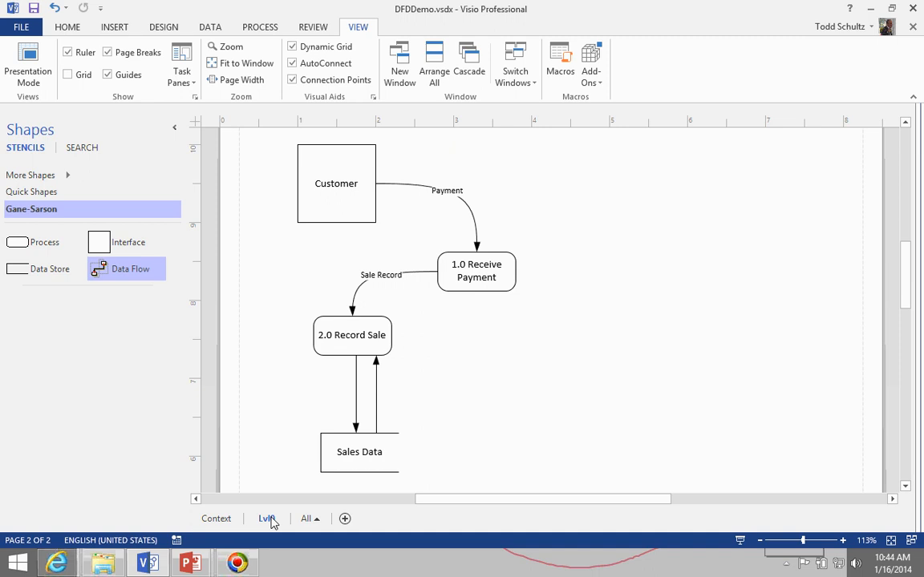
click(213, 519)
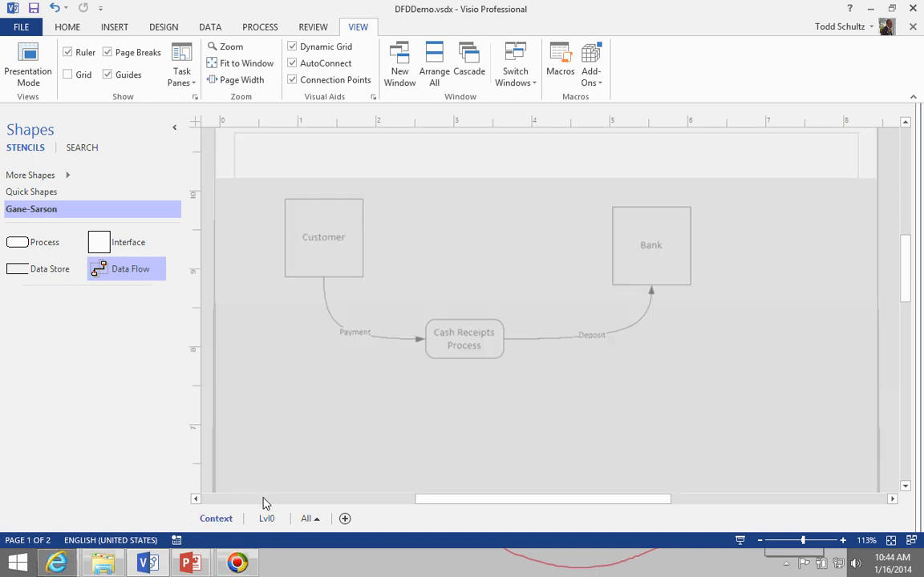